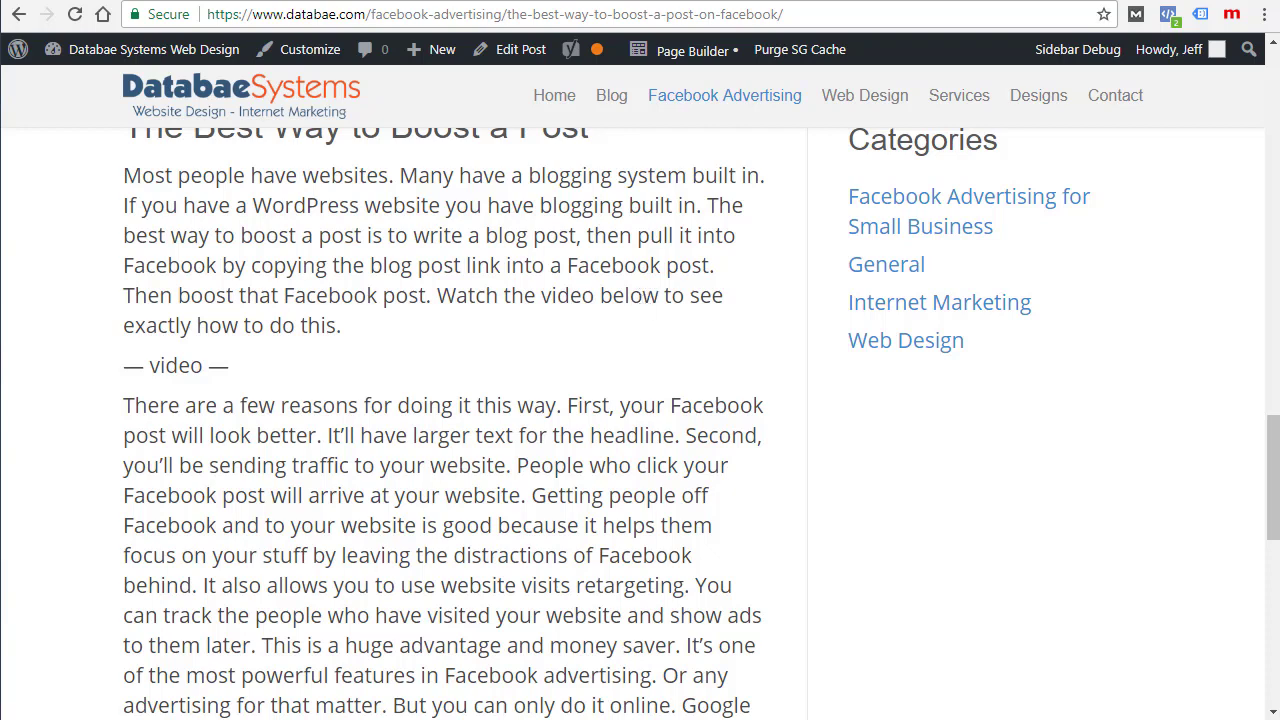
# Step: Copy the web address of the blog post "The Best Way to Boost a Post on Facebook"
pyautogui.moveTo(1273, 497); pyautogui.dragTo(1273, 490)
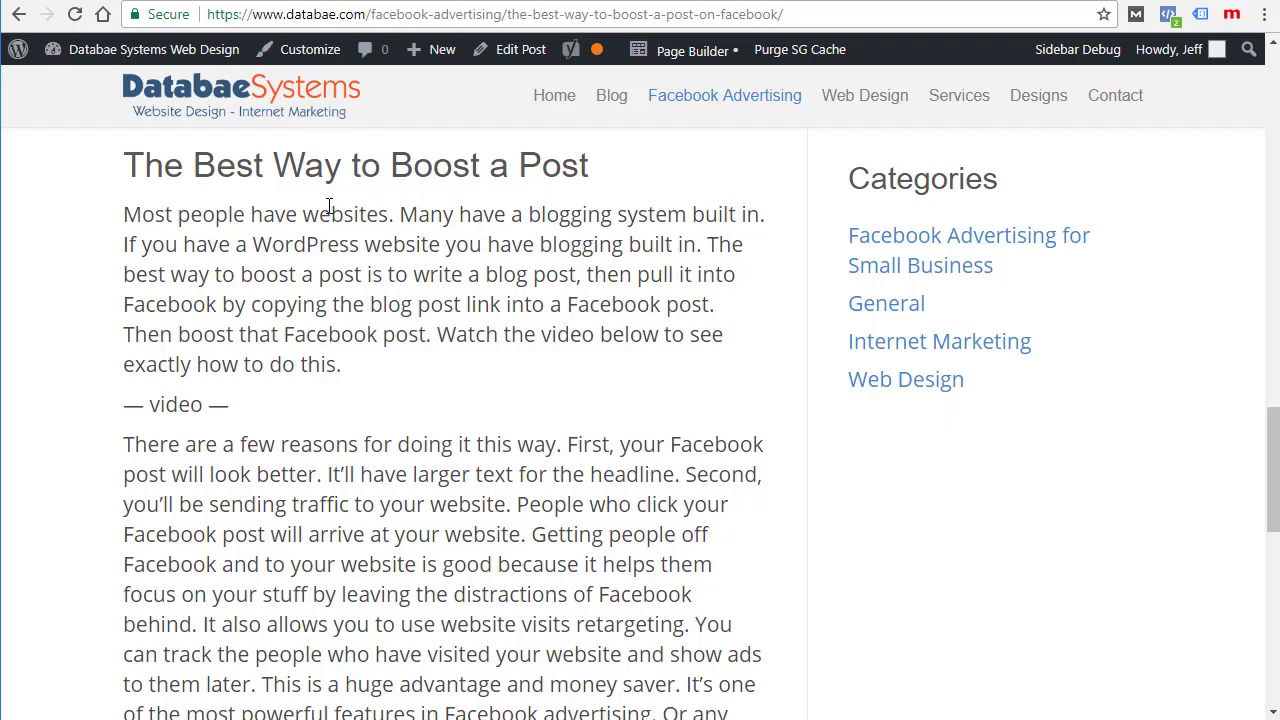
pyautogui.scroll(20, 332, 230)
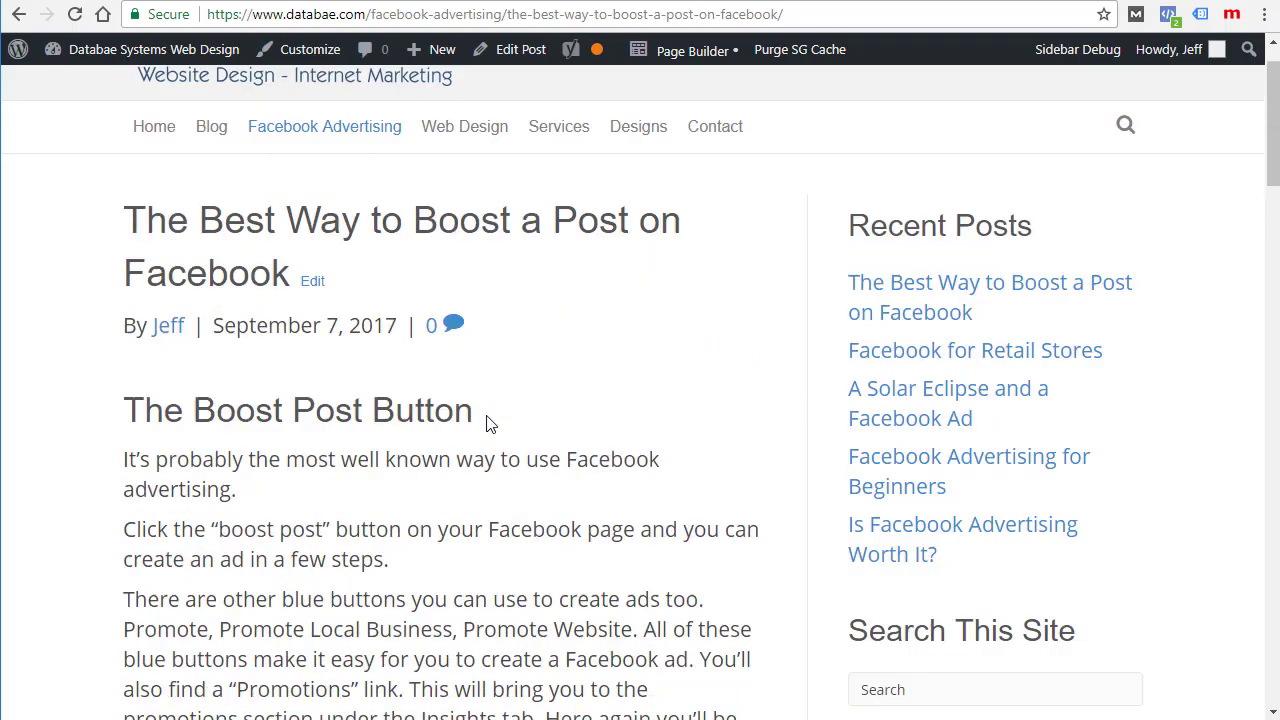
pyautogui.scroll(-11, 396, 377)
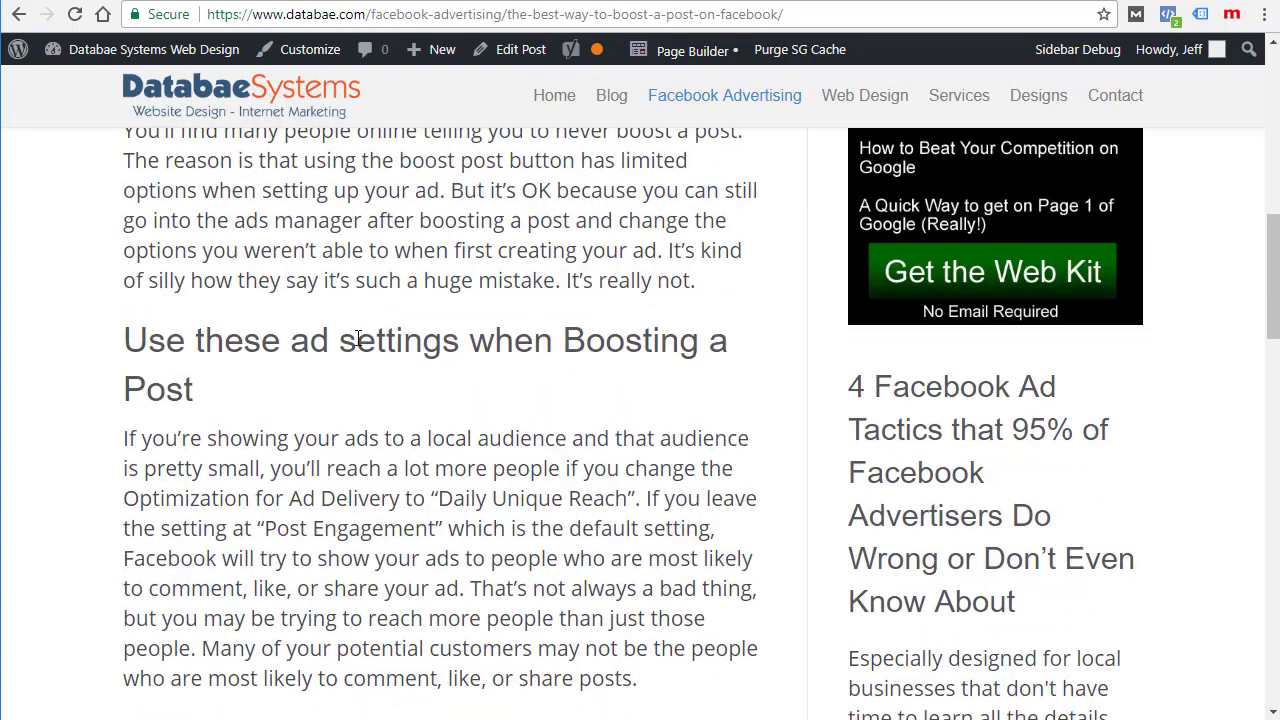
pyautogui.scroll(-3, 358, 338)
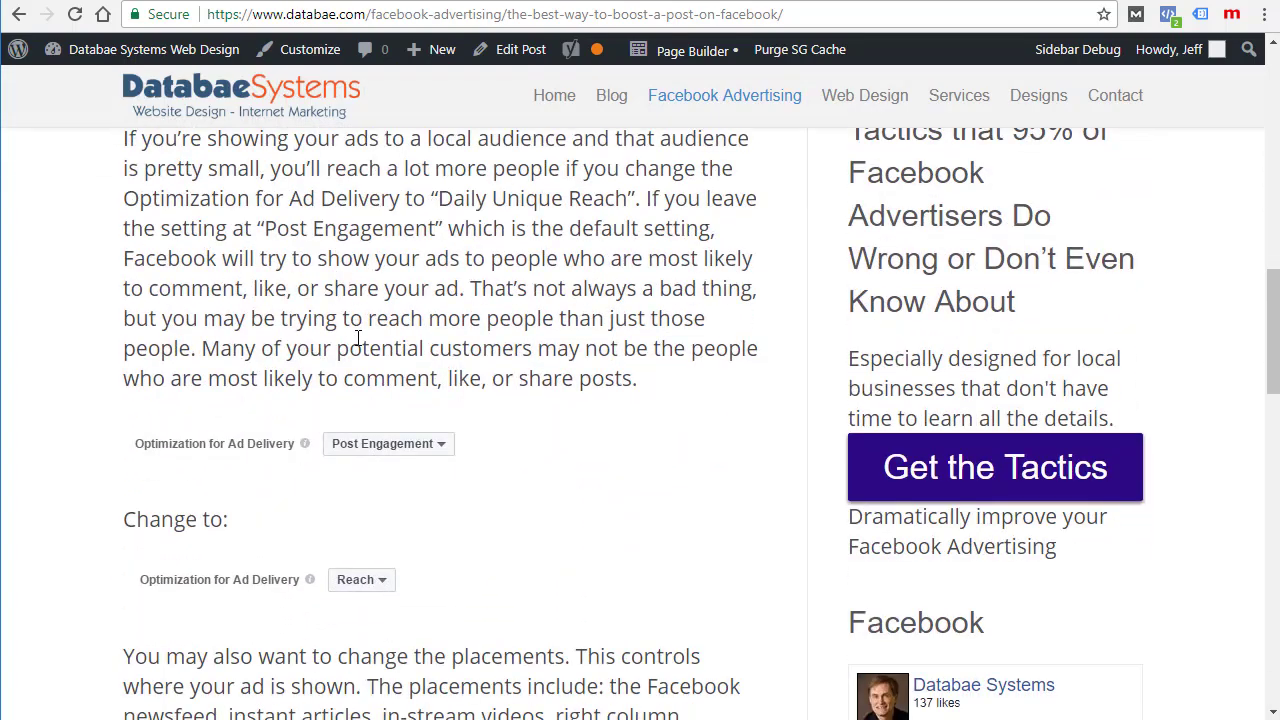
pyautogui.click(332, 12)
pyautogui.rightClick(332, 14)
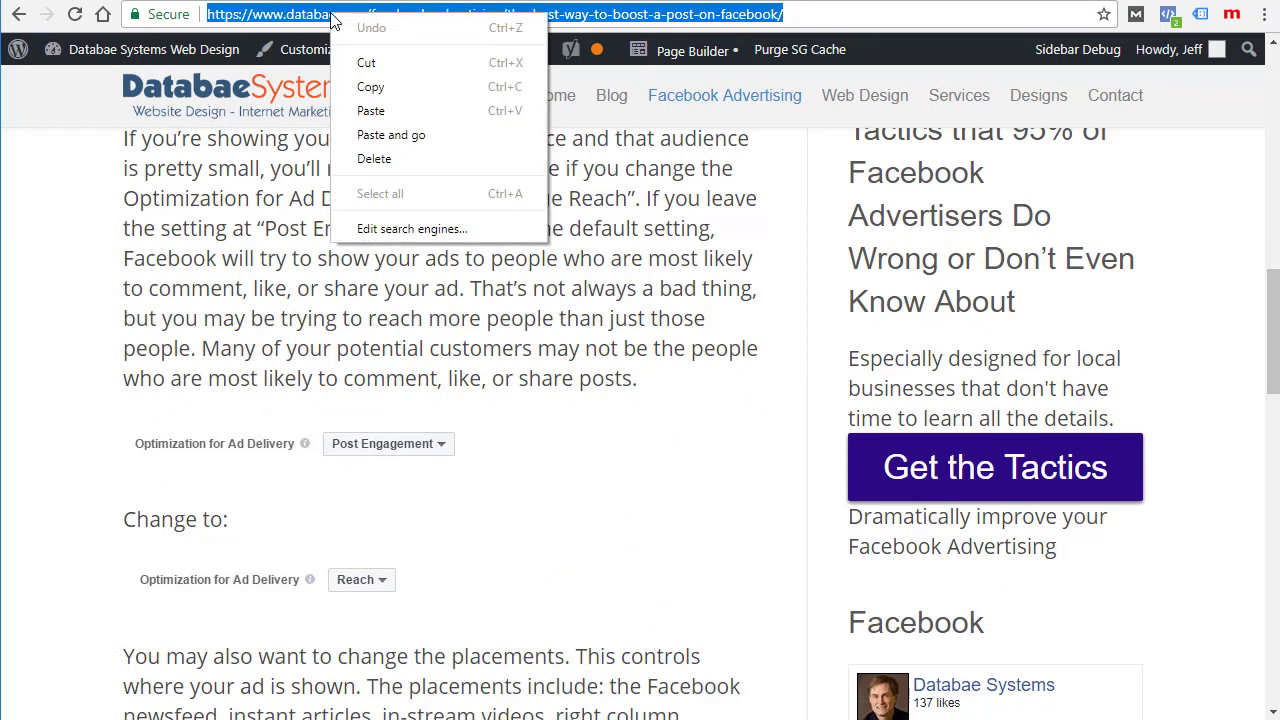
pyautogui.click(386, 88)
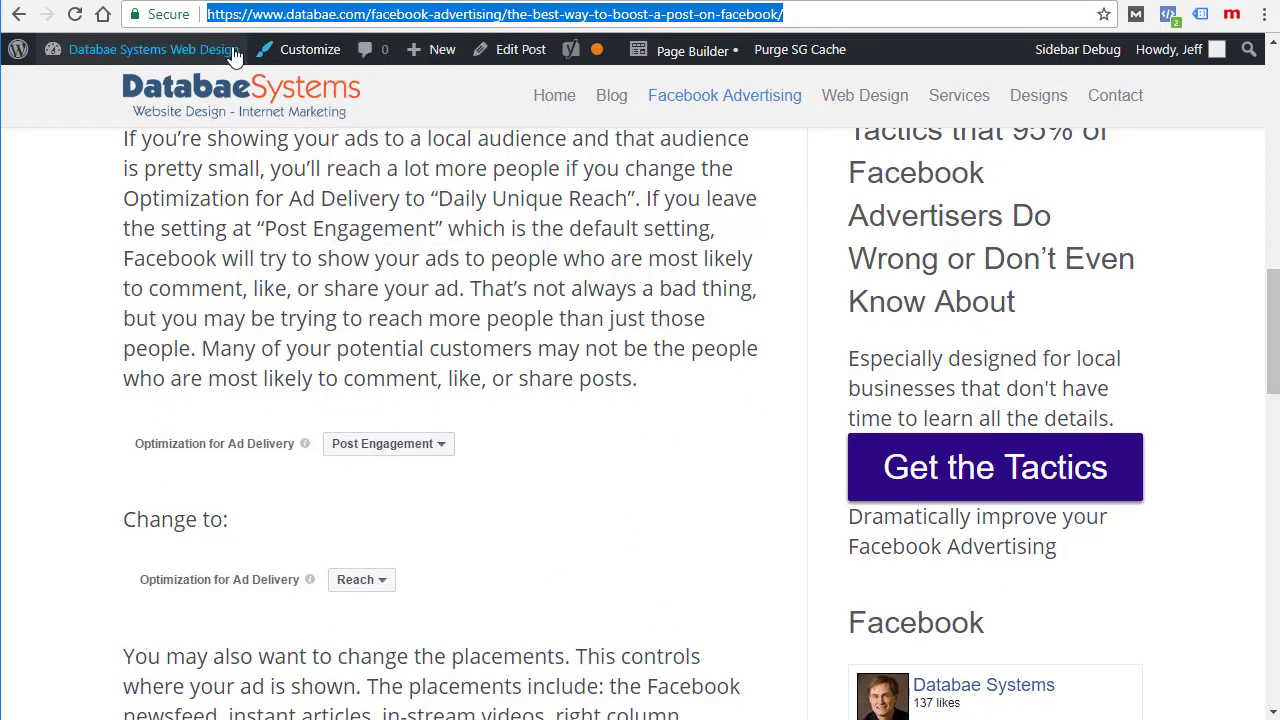
pyautogui.scroll(3, 250, 358)
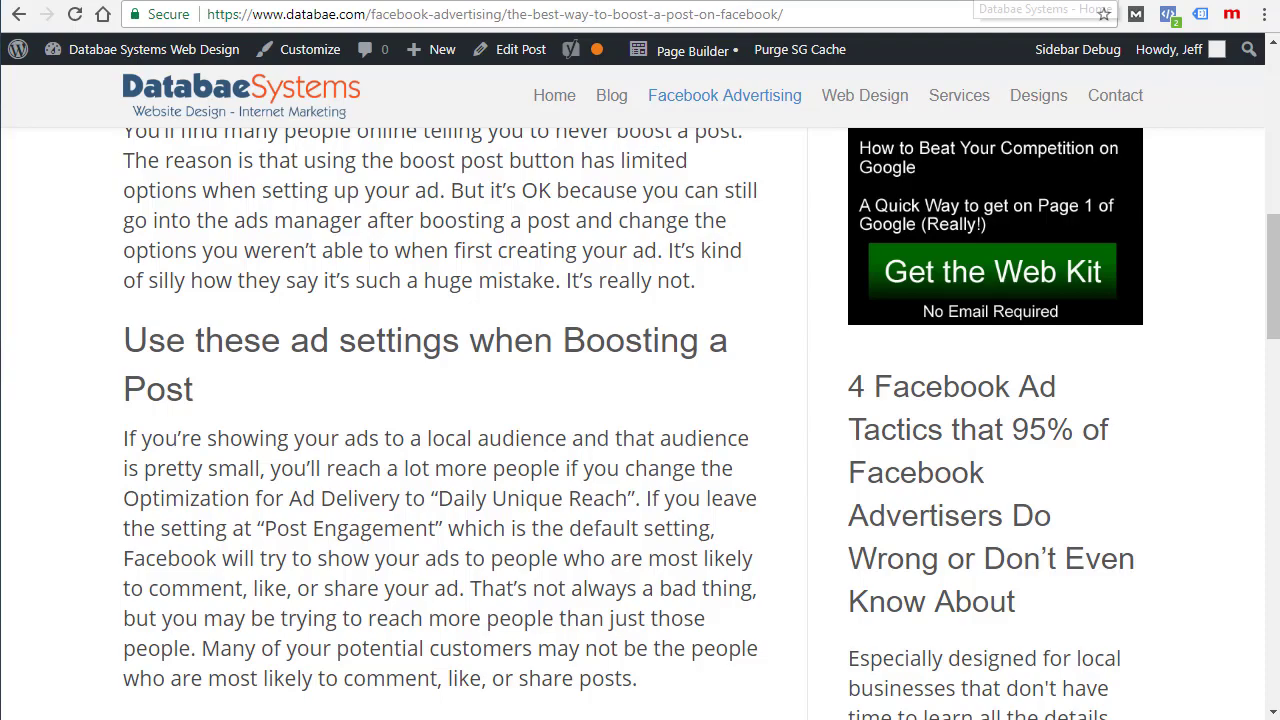
# Step: Switch to the Databae Systems Facebook page and paste the copied blog post link into a new post
pyautogui.click(968, 0)
pyautogui.scroll(-1, 631, 452)
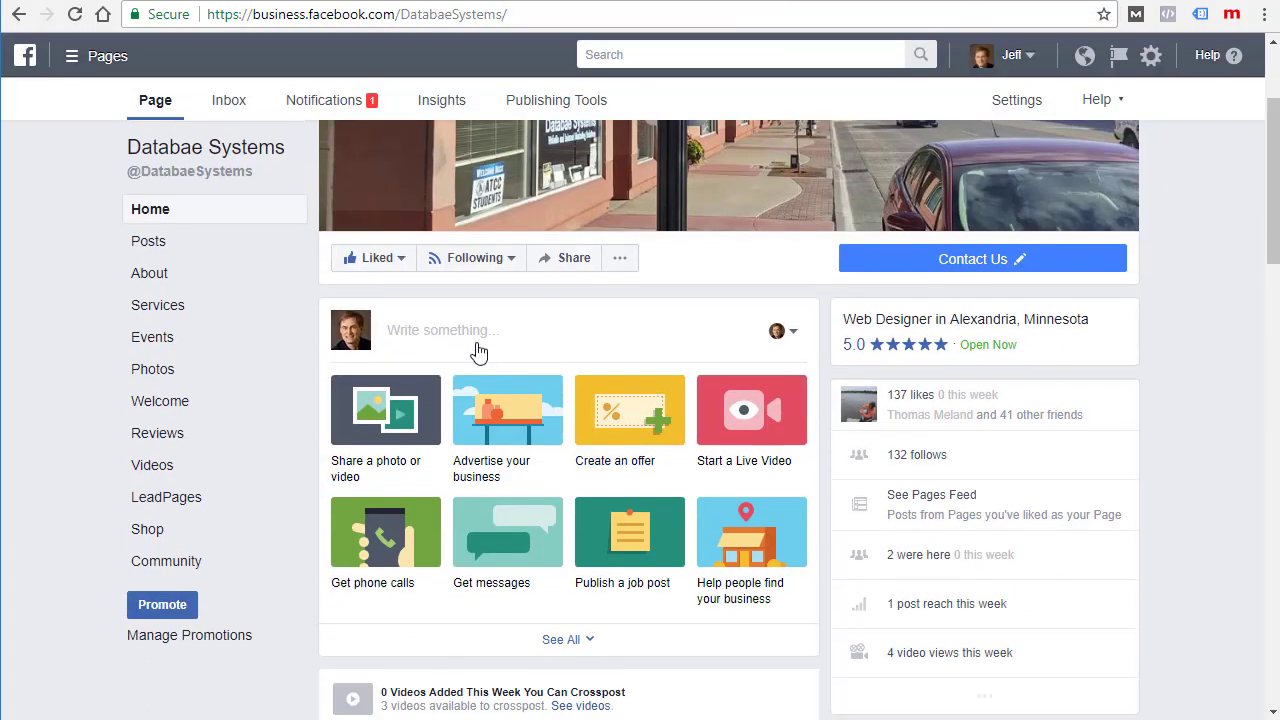
pyautogui.click(410, 338)
pyautogui.rightClick(411, 335)
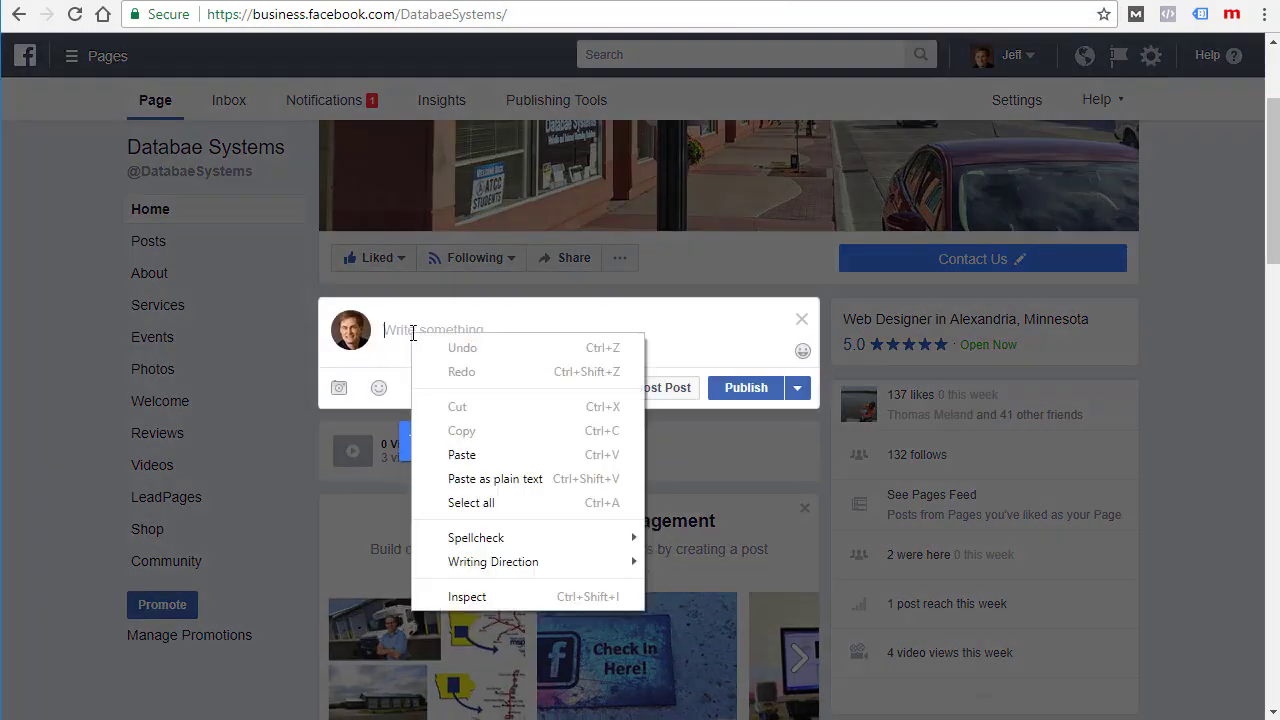
pyautogui.click(489, 462)
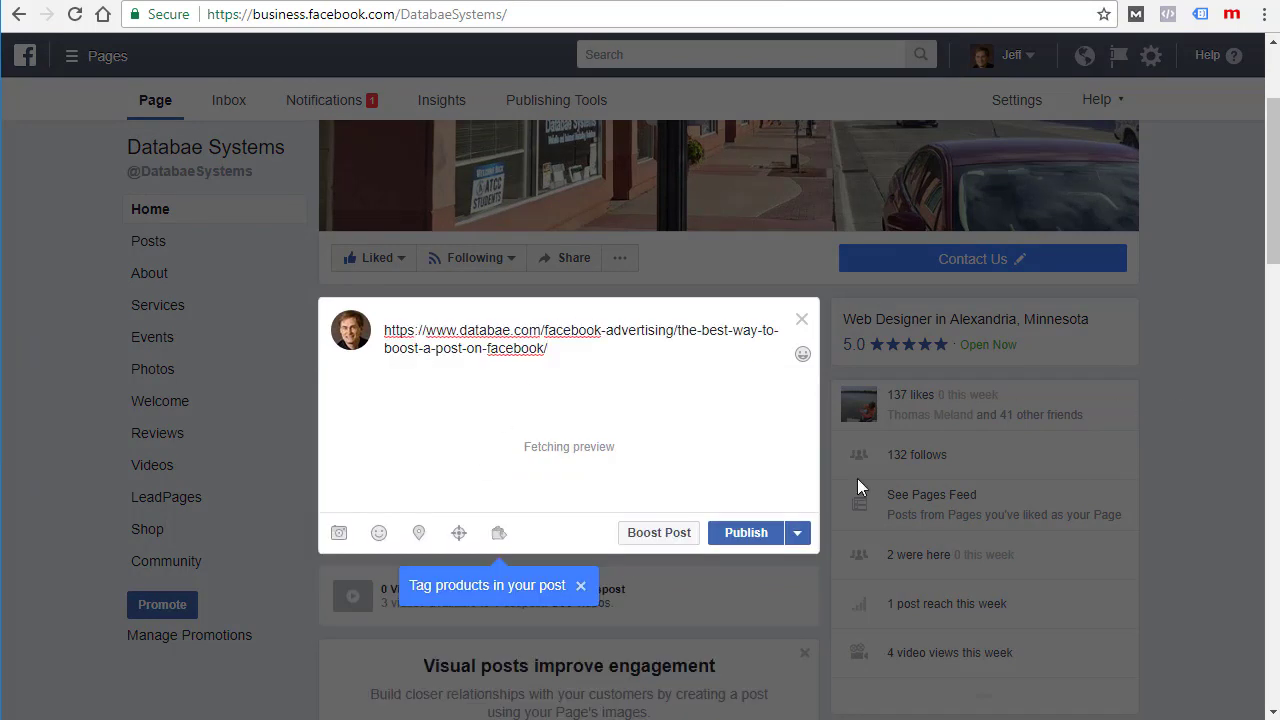
# Step: Examine the link preview's image, headline and description in the new Facebook post
pyautogui.scroll(-1, 1008, 460)
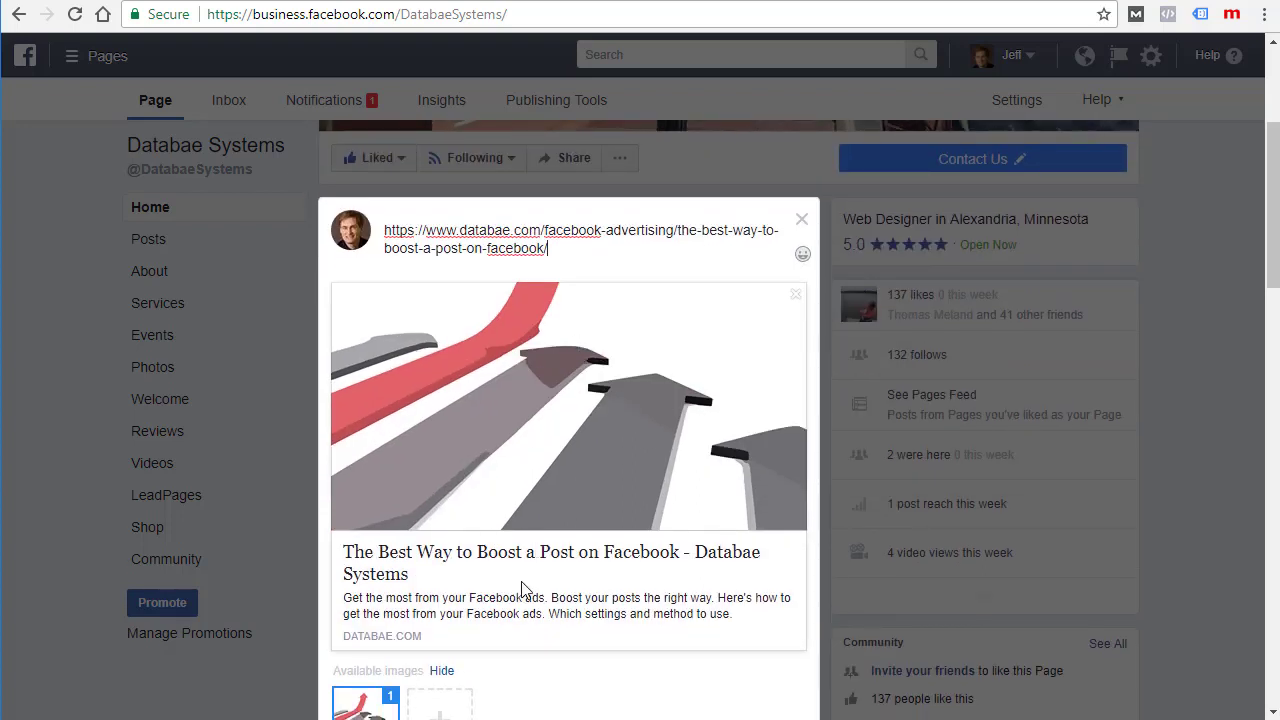
pyautogui.scroll(-1, 486, 550)
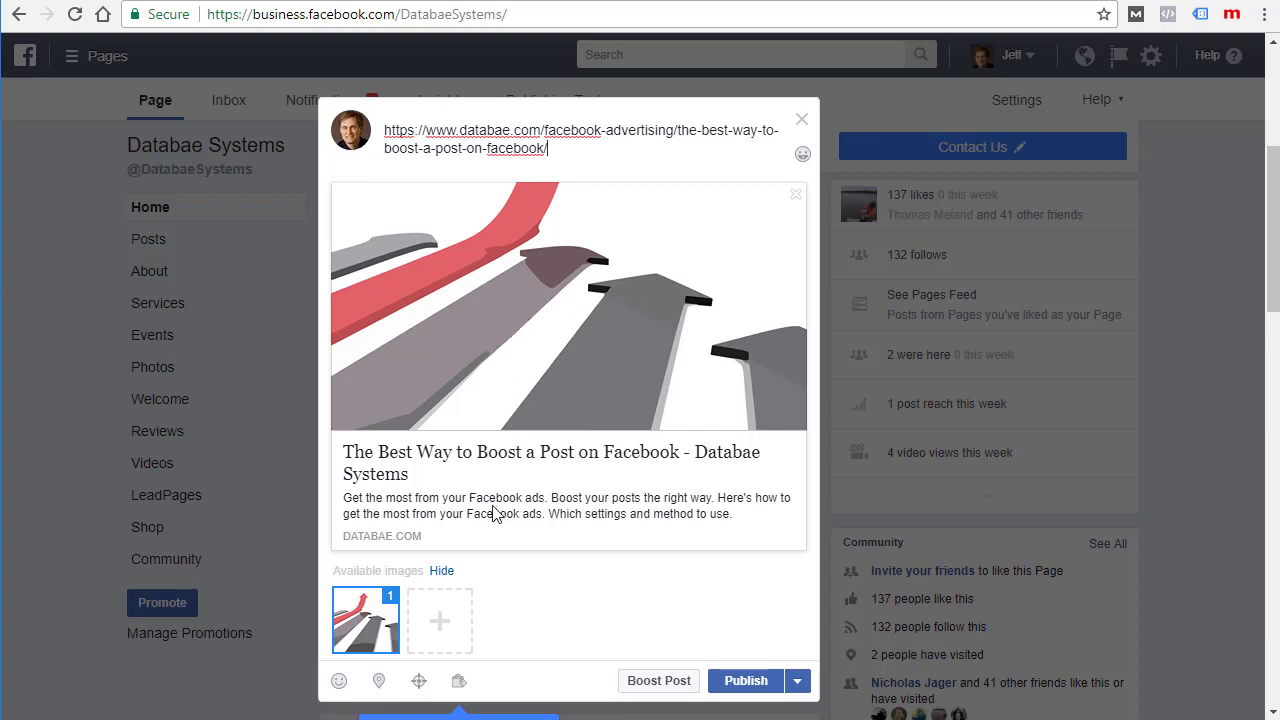
pyautogui.moveTo(462, 498); pyautogui.dragTo(519, 498)
pyautogui.moveTo(458, 451); pyautogui.dragTo(546, 456)
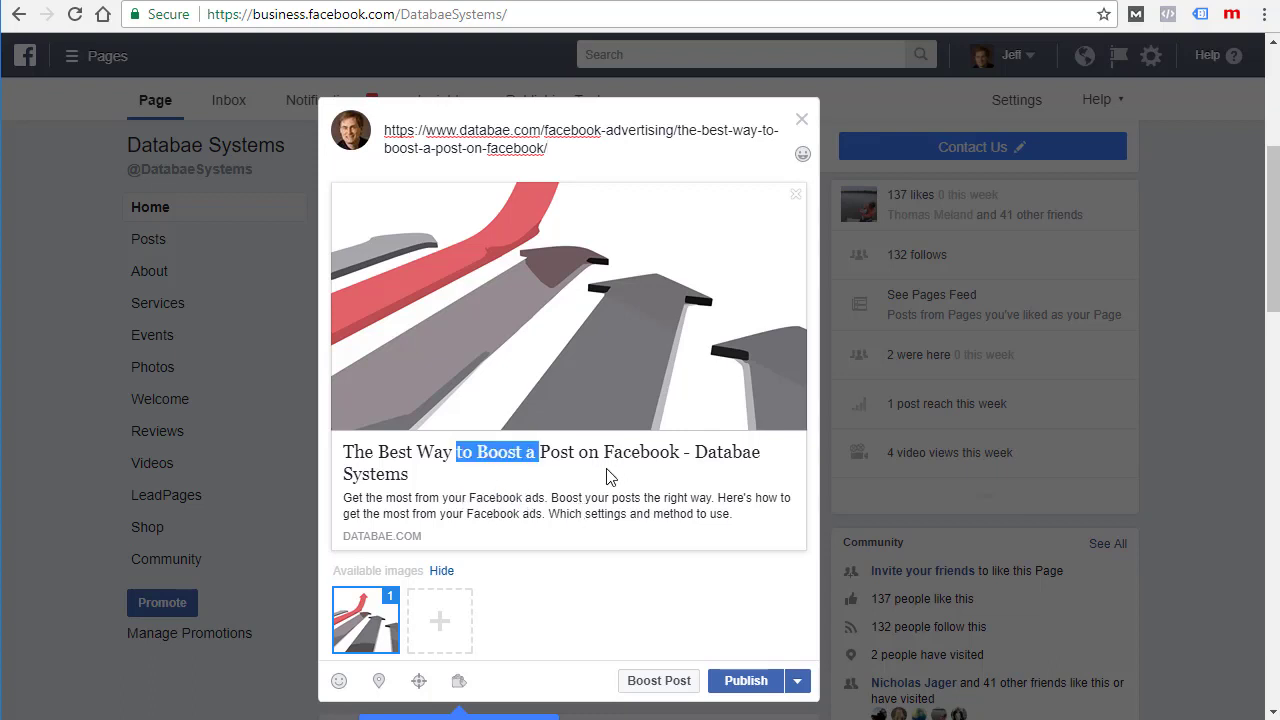
pyautogui.moveTo(365, 476); pyautogui.dragTo(498, 452)
pyautogui.moveTo(430, 497); pyautogui.dragTo(522, 514)
pyautogui.click(567, 510)
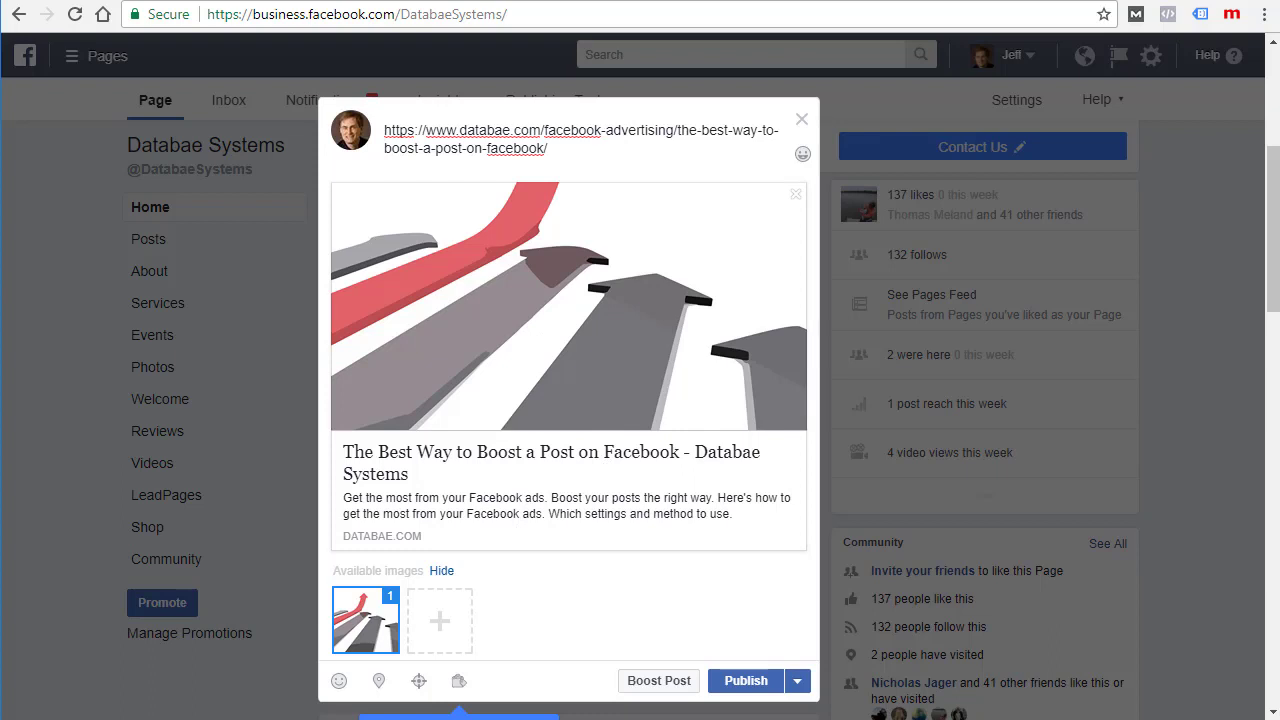
# Step: Replace the link text in the Facebook post with the blog article's first two paragraphs, copied from under "The Boost Post Button"
pyautogui.moveTo(571, 150); pyautogui.dragTo(386, 130)
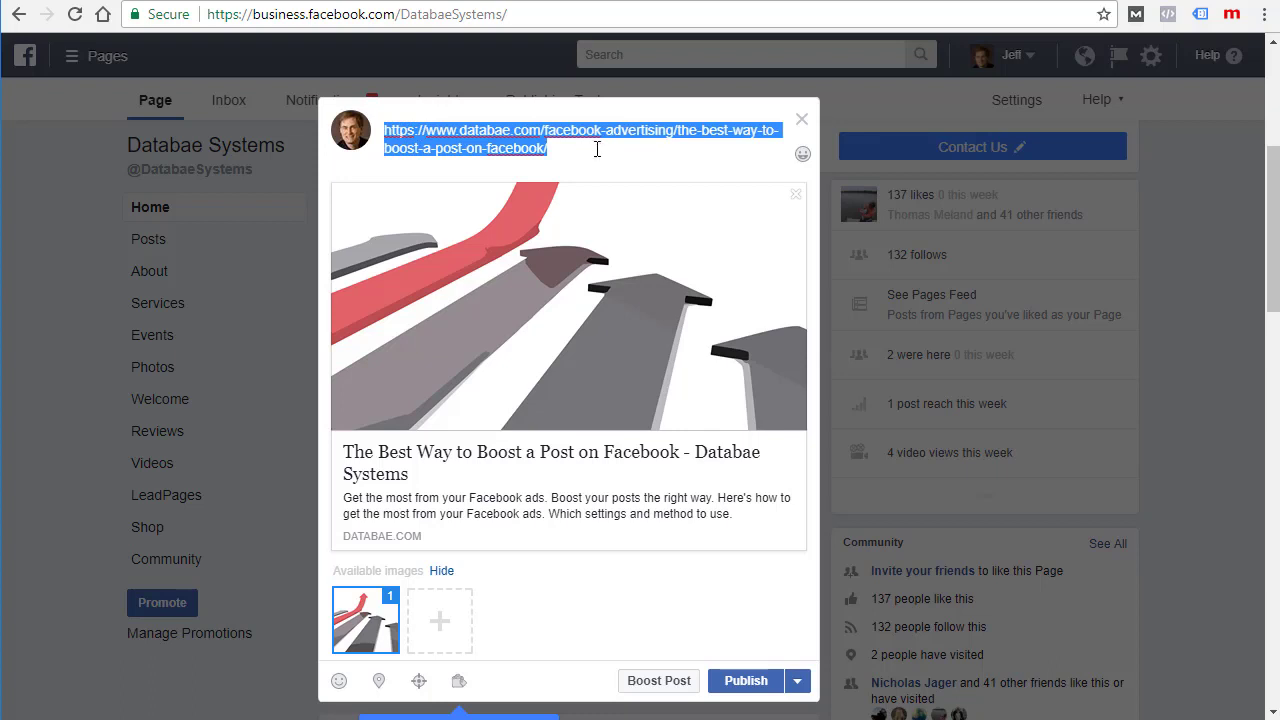
pyautogui.hotkey('ctrl', 'Tab')
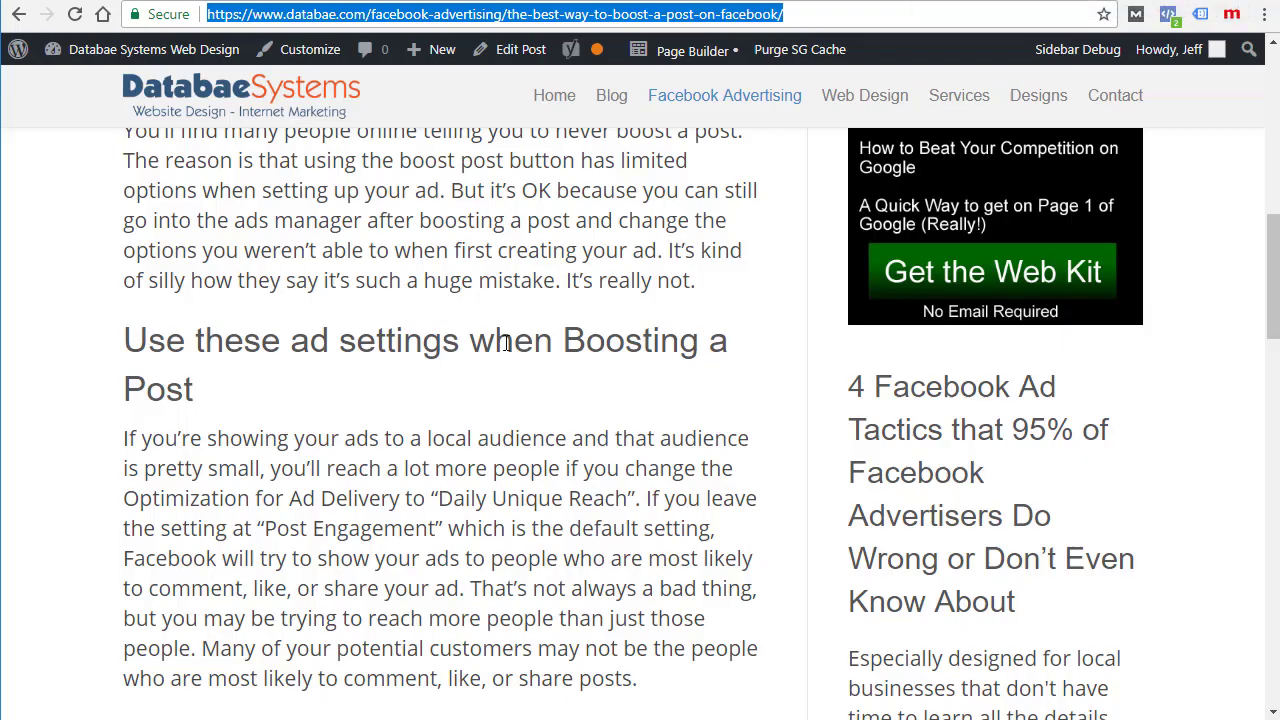
pyautogui.scroll(10, 437, 366)
pyautogui.scroll(-2, 419, 375)
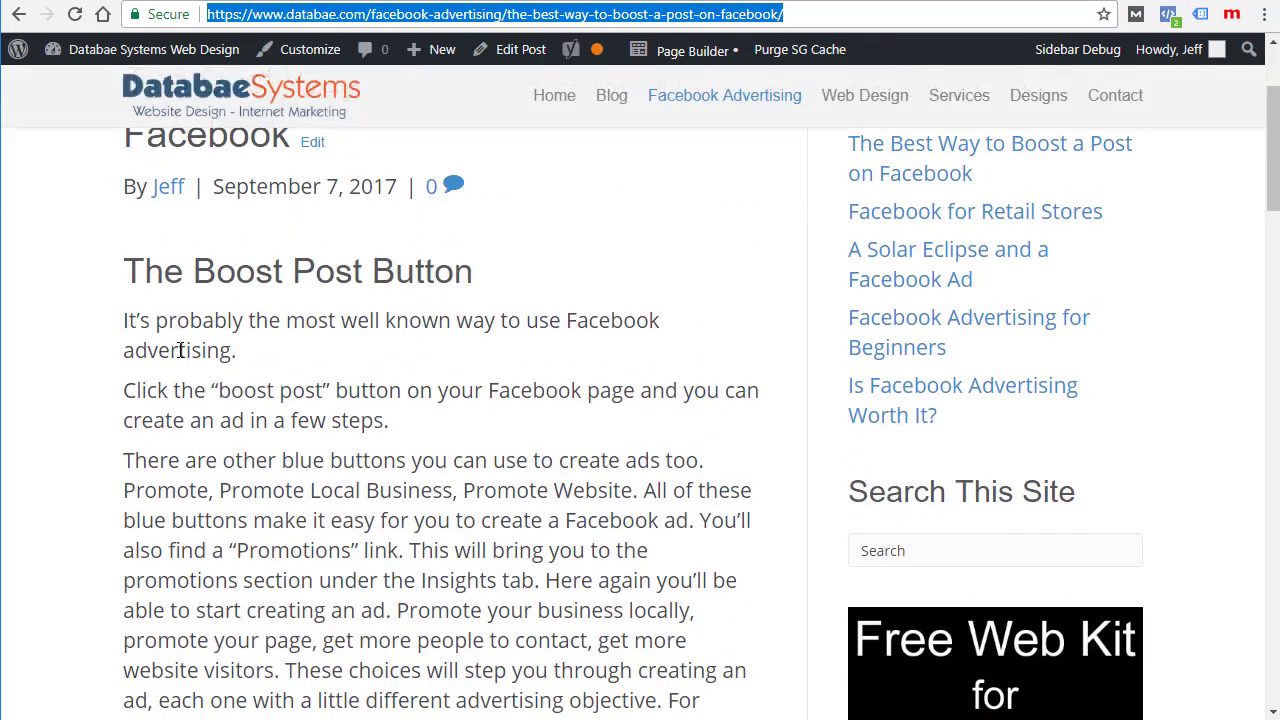
pyautogui.moveTo(123, 326); pyautogui.dragTo(424, 433)
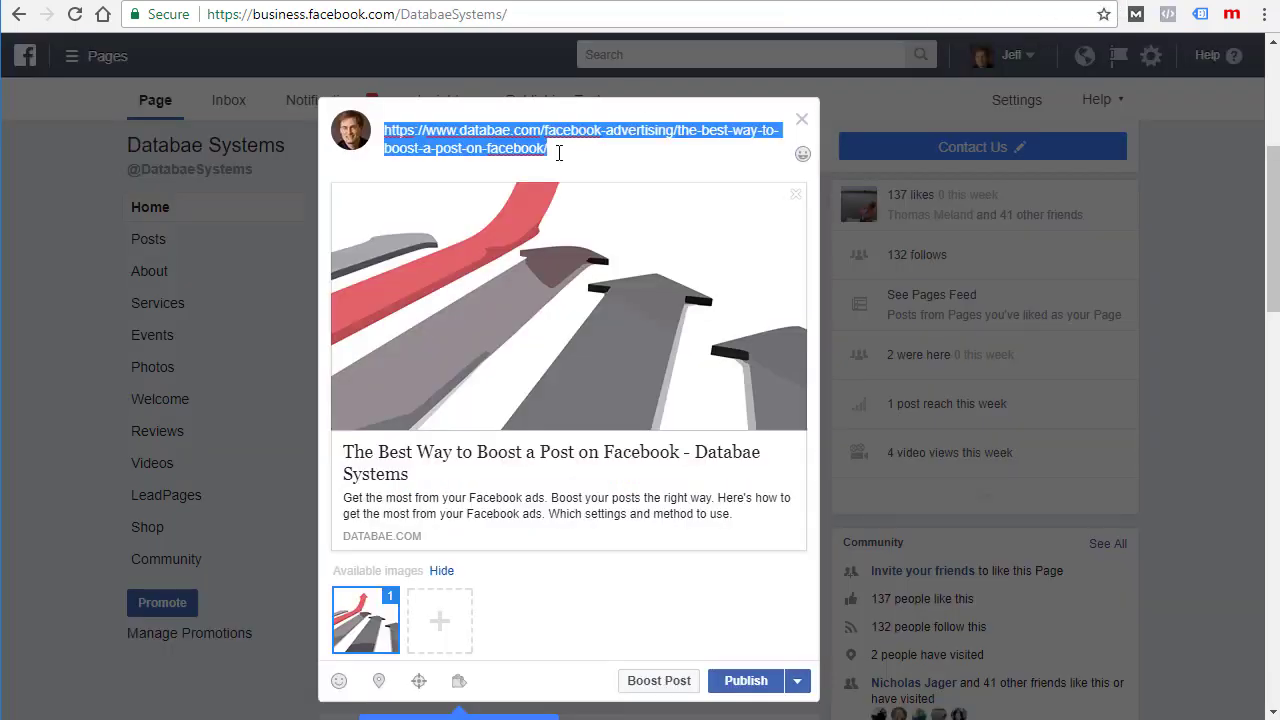
pyautogui.write('It’s probably the most well known way to use Facebook advertising. Click the "boost post" button on your Facebook page and you can create an ad in a few steps.')
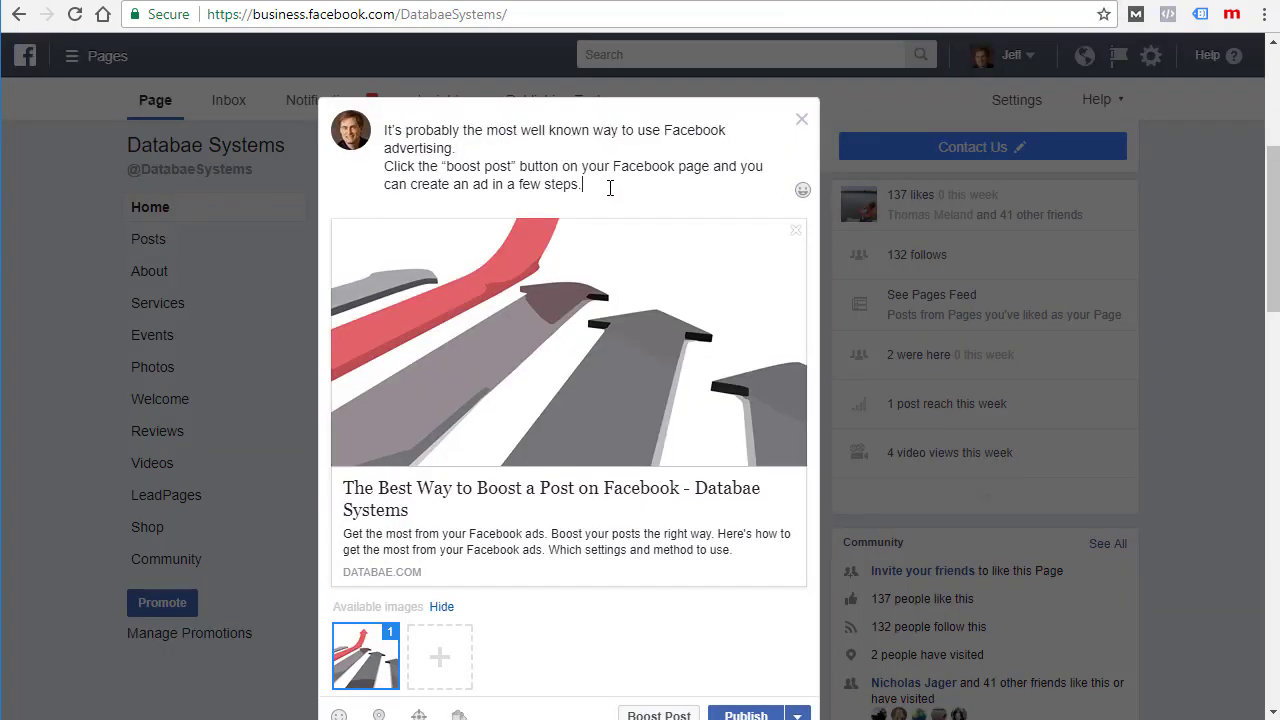
pyautogui.moveTo(609, 188); pyautogui.dragTo(388, 132)
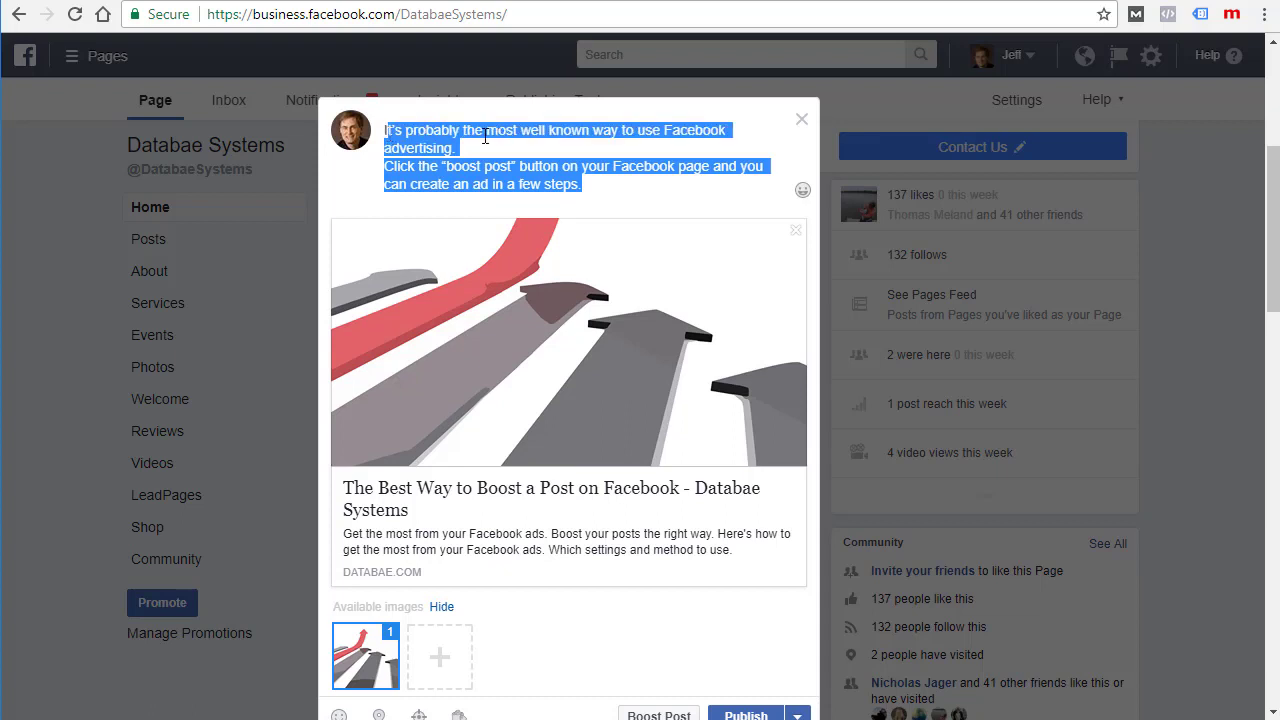
pyautogui.click(520, 143)
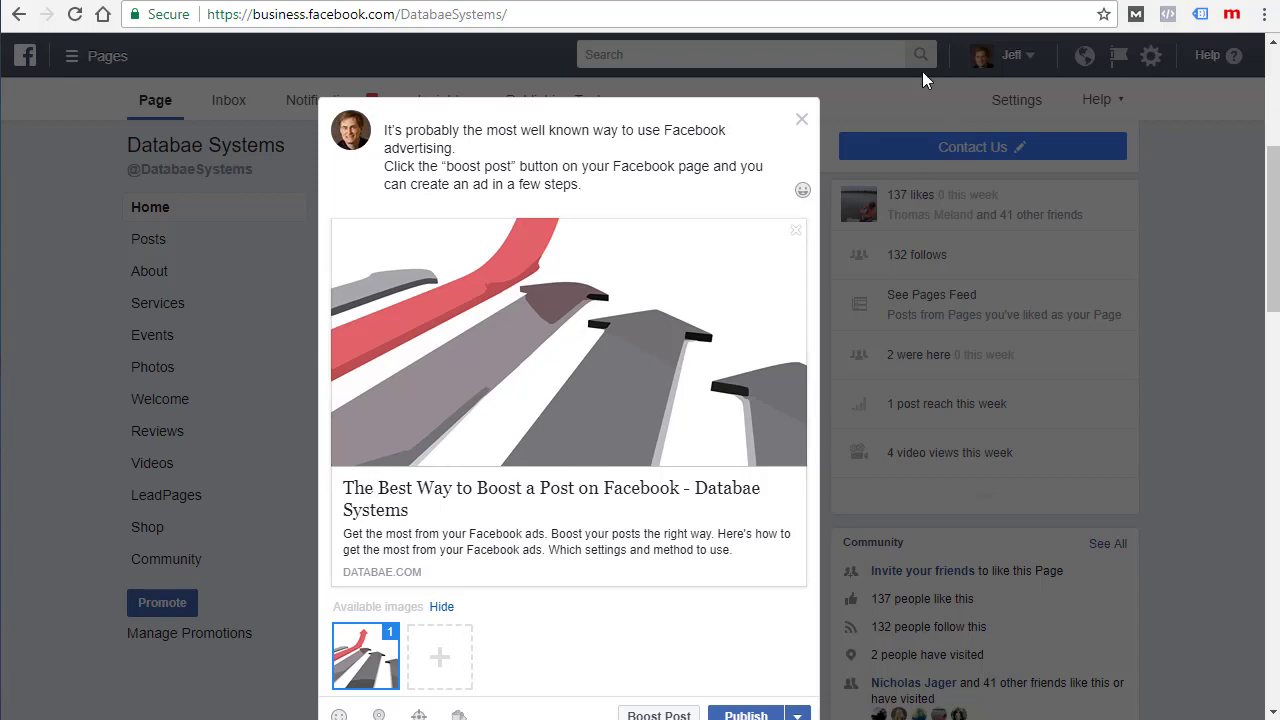
# Step: Open the blog post for editing in WordPress and expand its Yoast SEO snippet editor
pyautogui.click(920, 0)
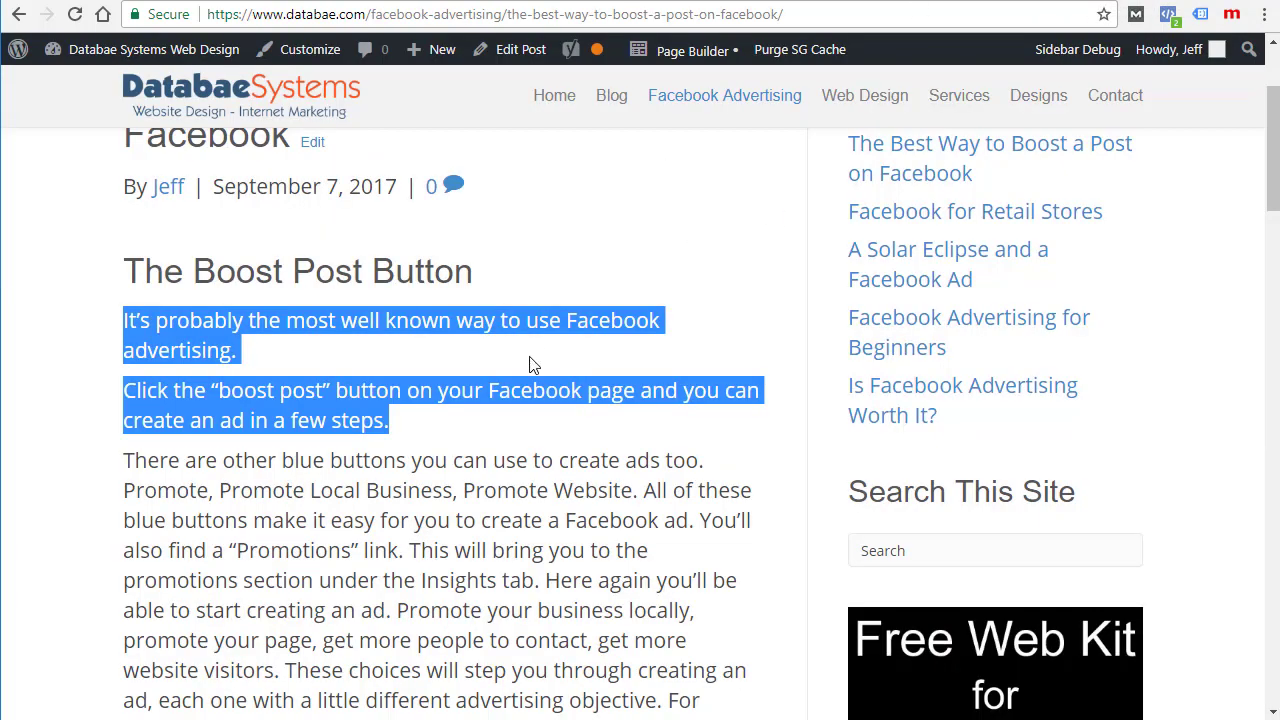
pyautogui.click(517, 58)
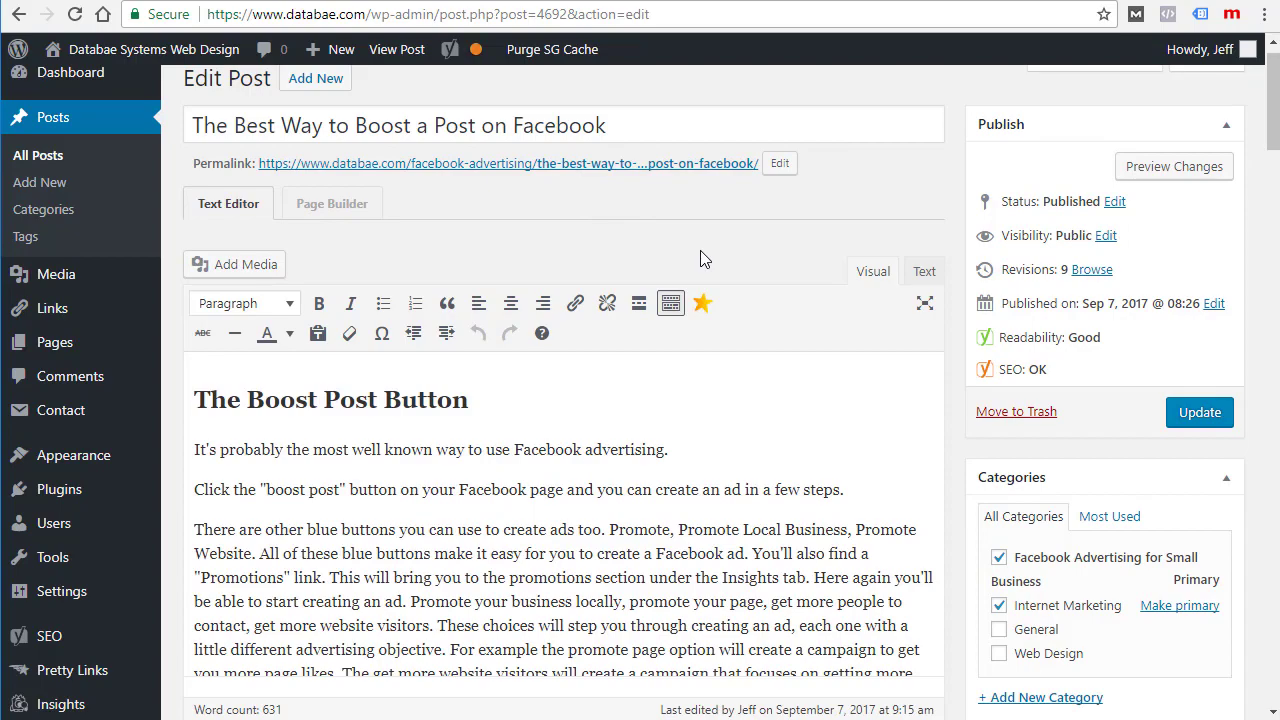
pyautogui.scroll(-10, 704, 380)
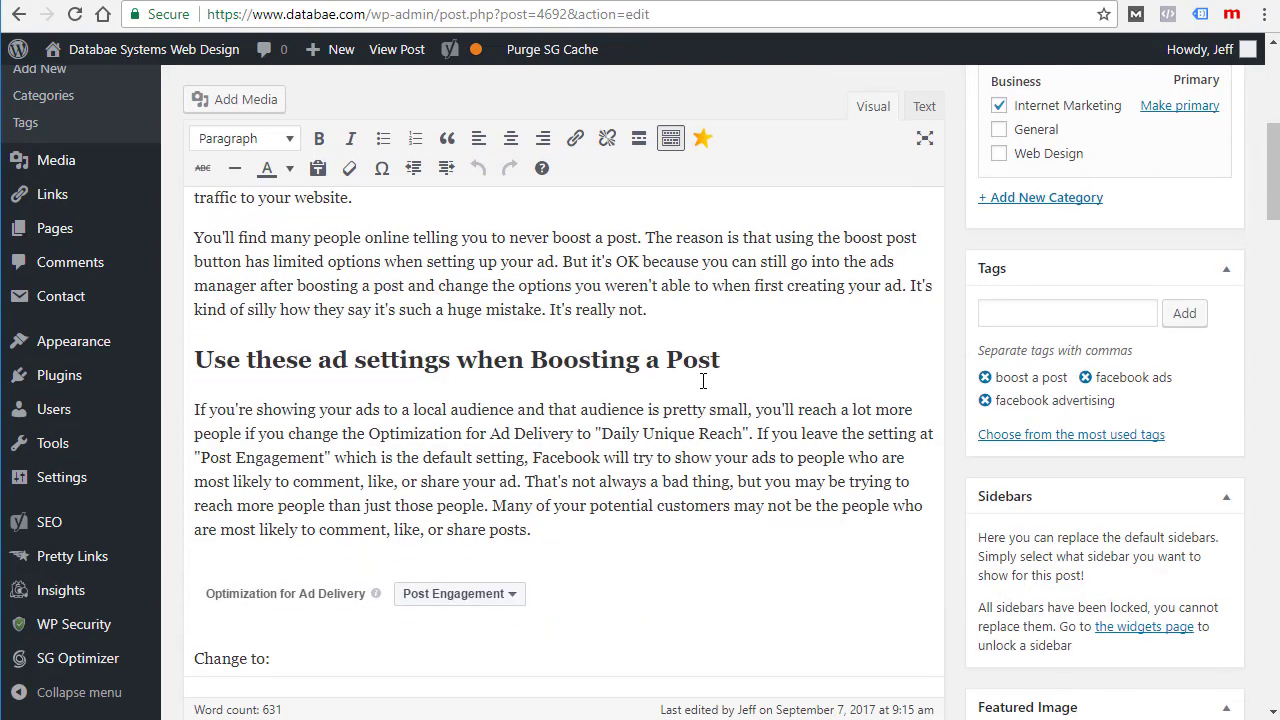
pyautogui.scroll(-5, 704, 388)
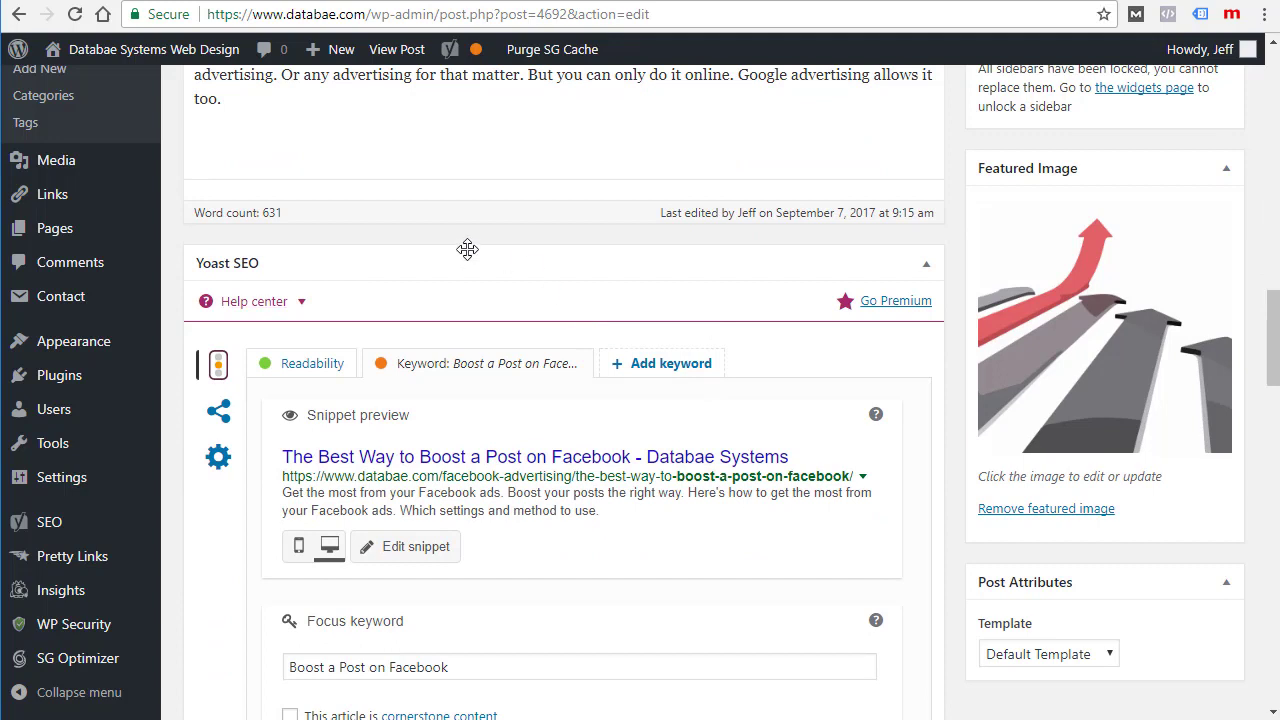
pyautogui.scroll(-1, 560, 352)
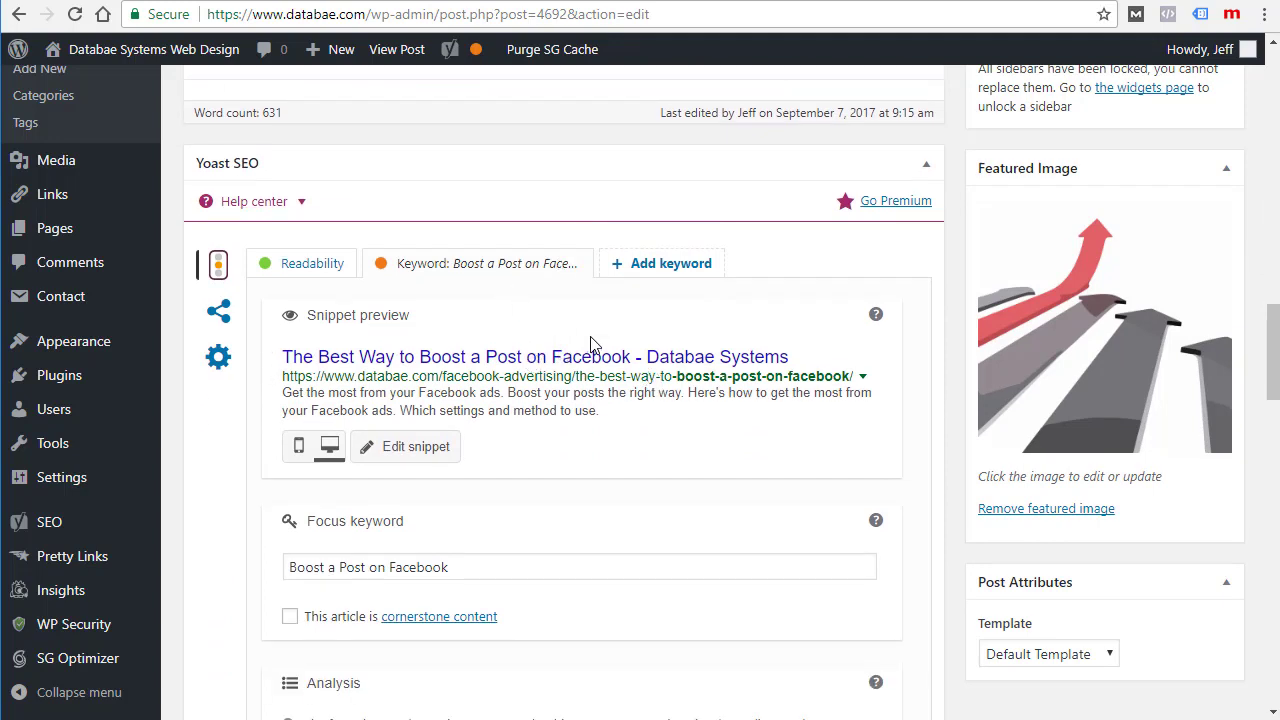
pyautogui.click(430, 447)
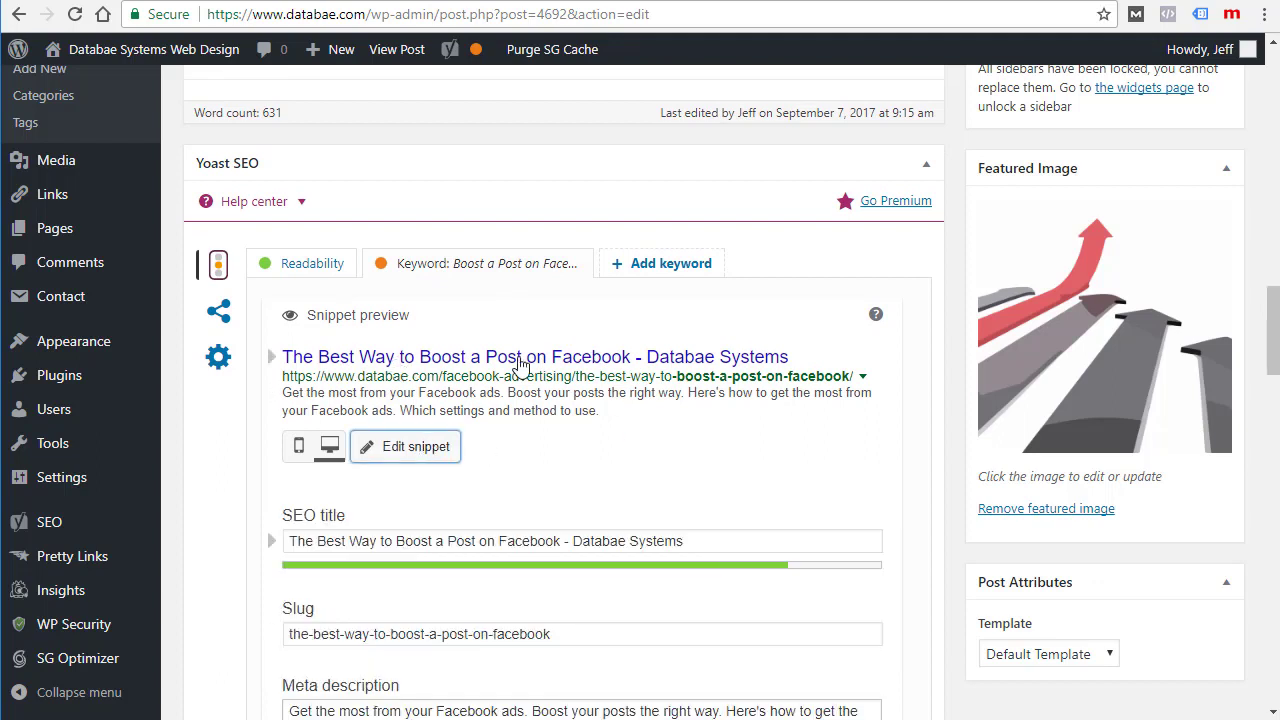
# Step: Examine the post's SEO title, slug, meta description, focus keyword and featured image, which feed the Facebook link preview
pyautogui.scroll(-1, 632, 437)
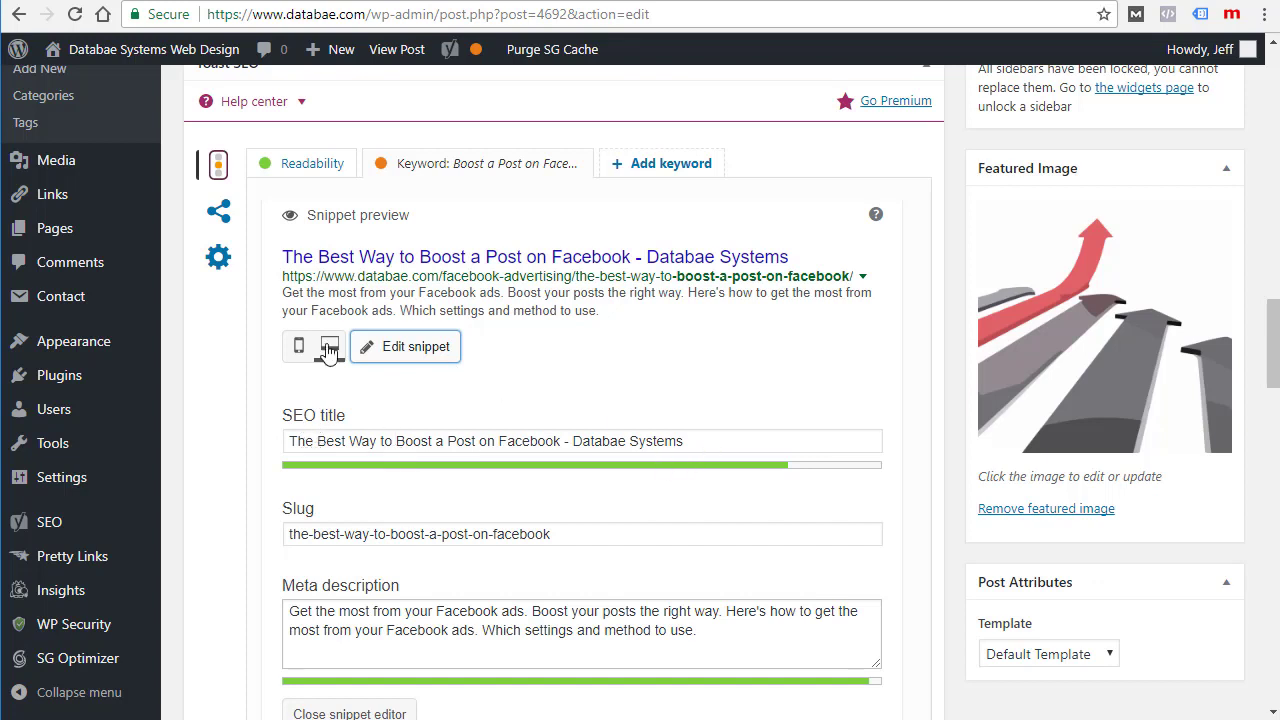
pyautogui.scroll(-1, 719, 348)
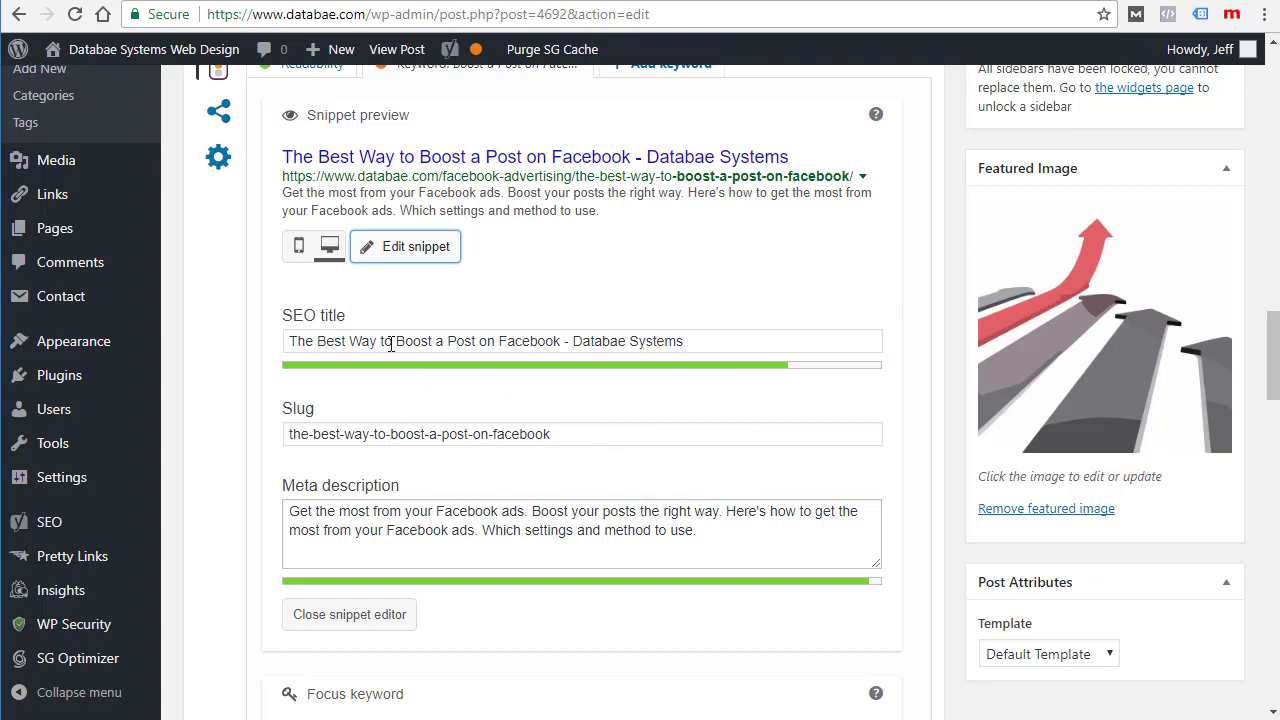
pyautogui.scroll(1, 559, 346)
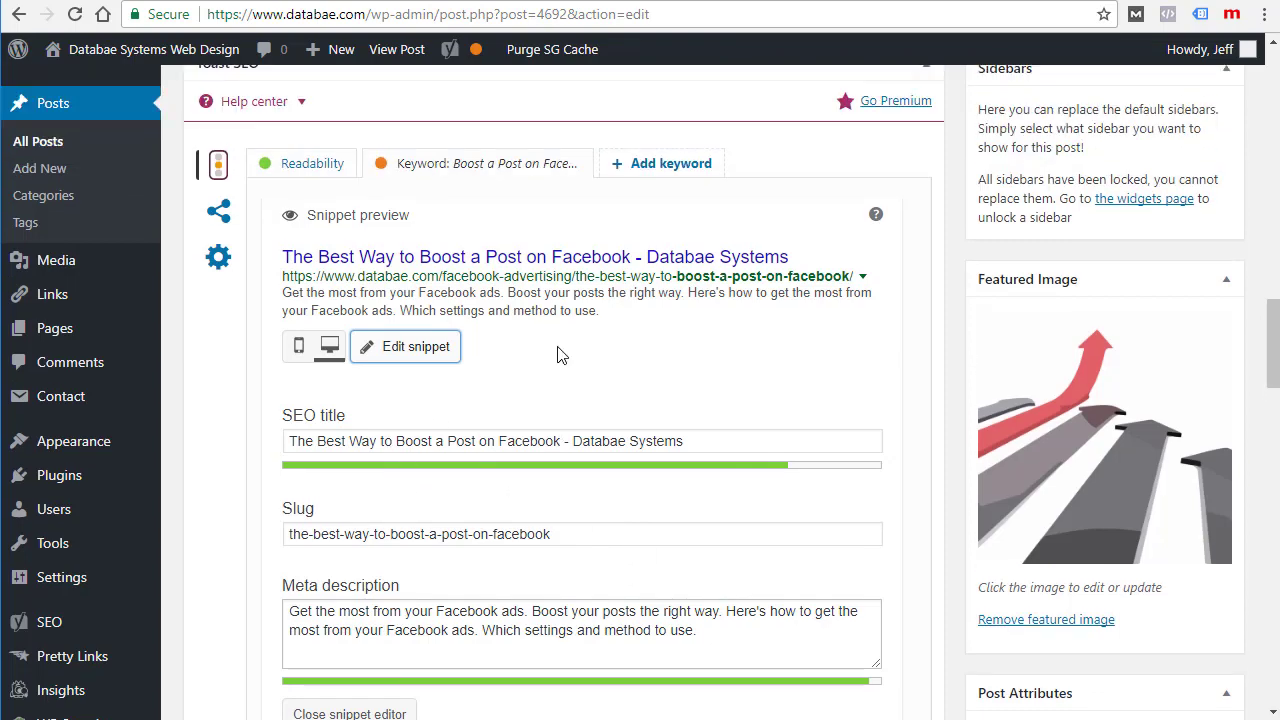
pyautogui.scroll(1, 557, 354)
pyautogui.scroll(-3, 603, 450)
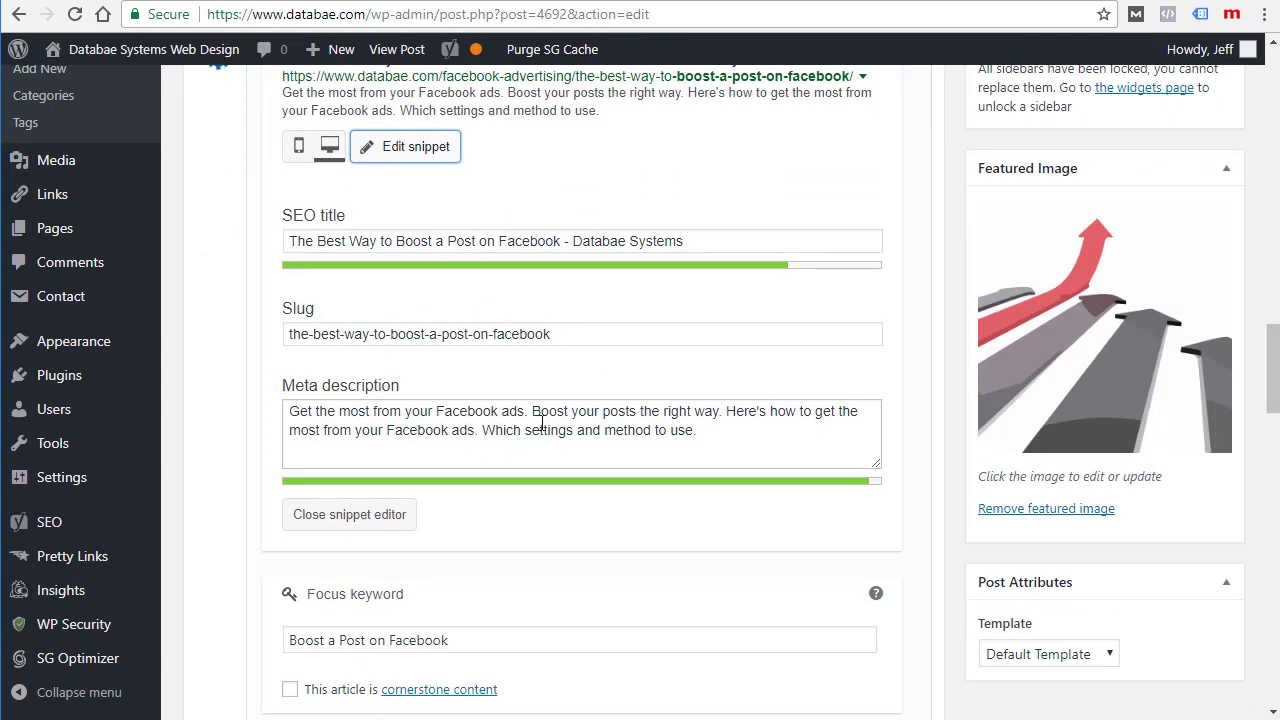
pyautogui.scroll(2, 669, 514)
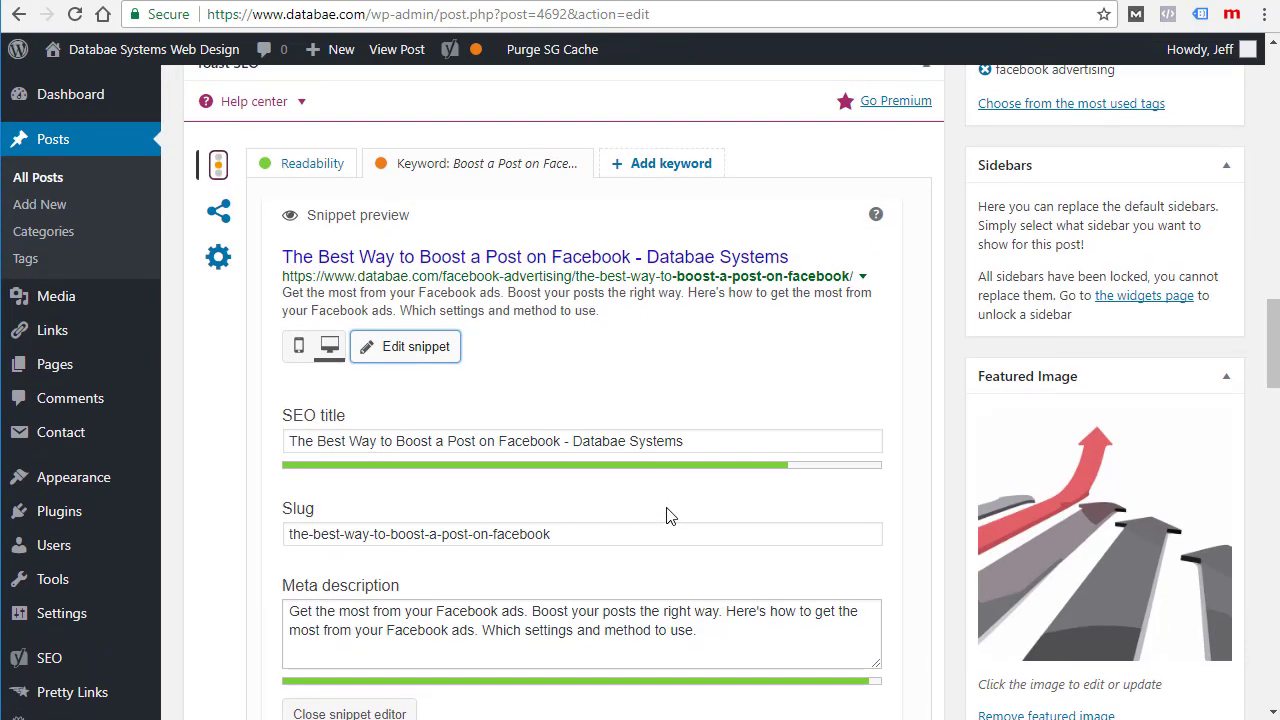
pyautogui.scroll(-3, 669, 514)
pyautogui.scroll(-2, 669, 514)
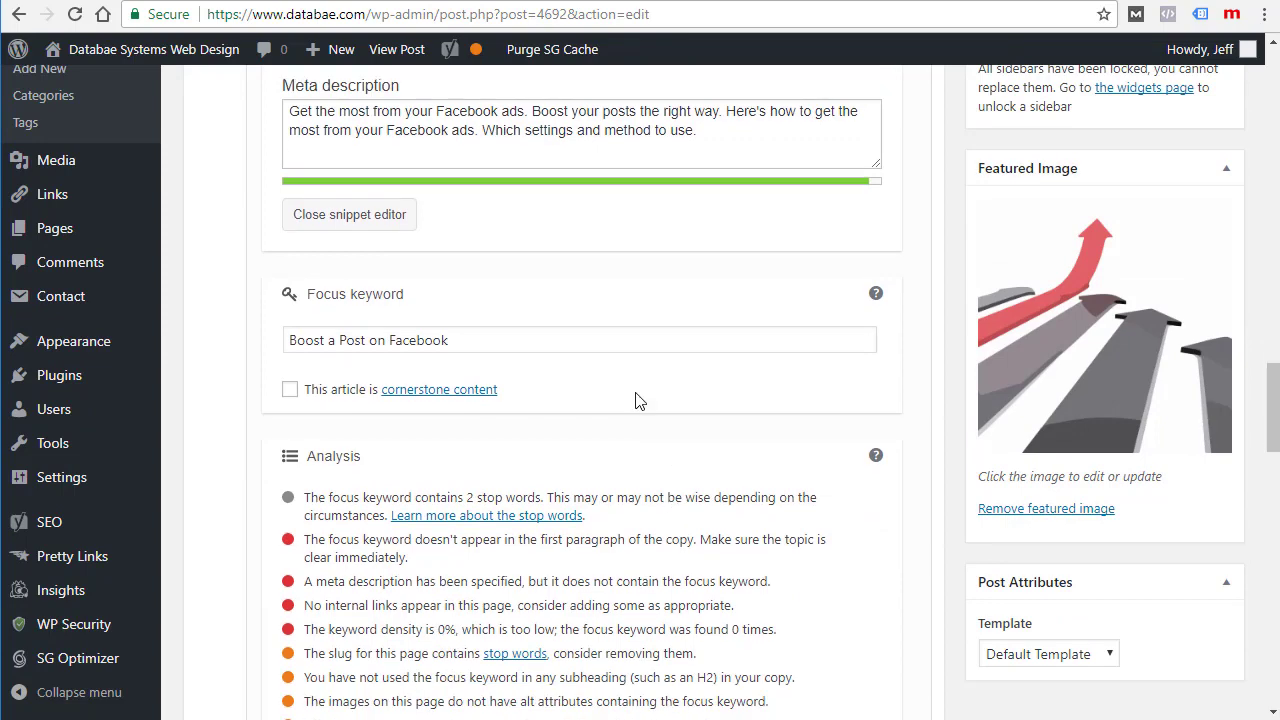
pyautogui.scroll(2, 617, 380)
pyautogui.scroll(-1, 557, 397)
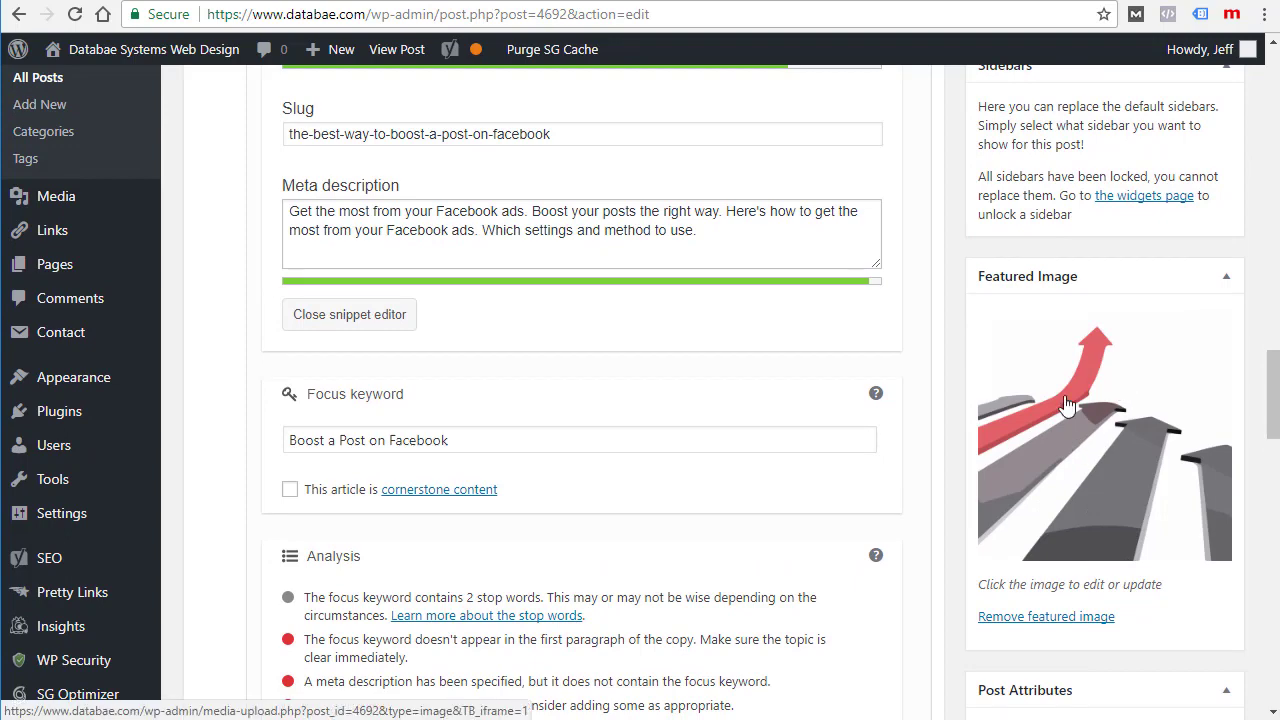
pyautogui.scroll(3, 763, 431)
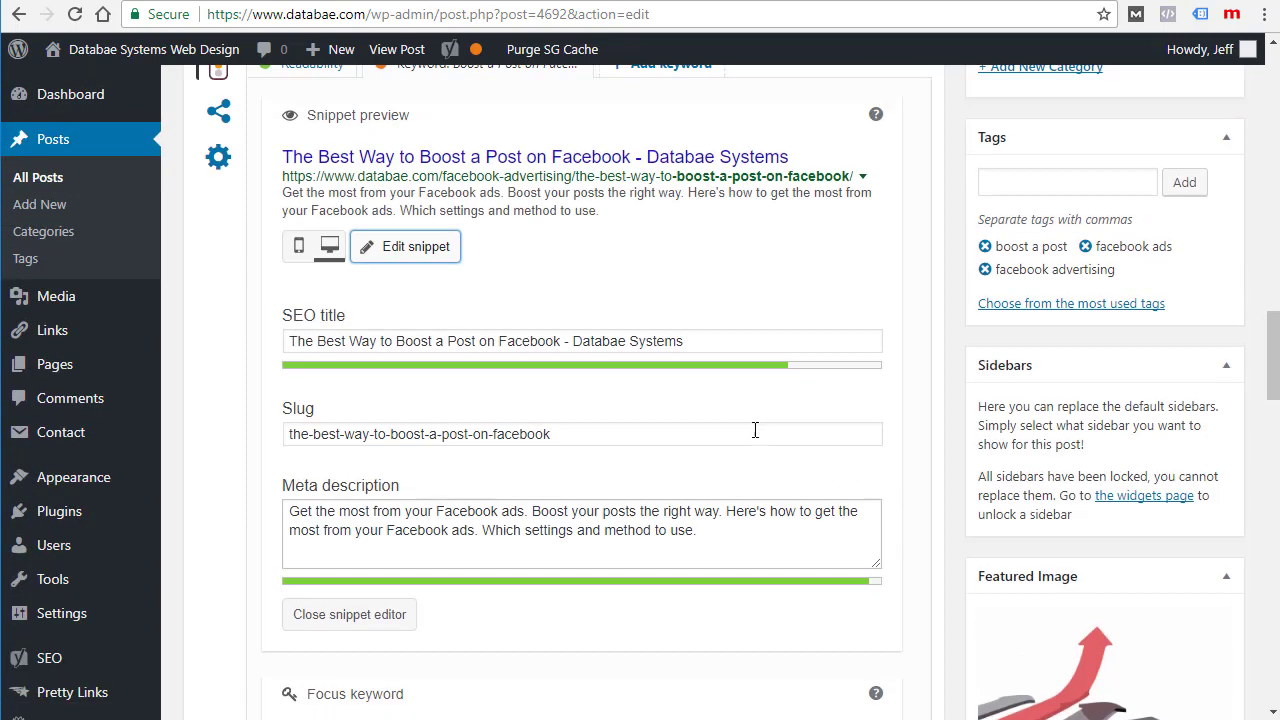
# Step: Review the blog post's Yoast SEO snippet preview, meta description, focus keyword and analysis checklist
pyautogui.scroll(2, 612, 481)
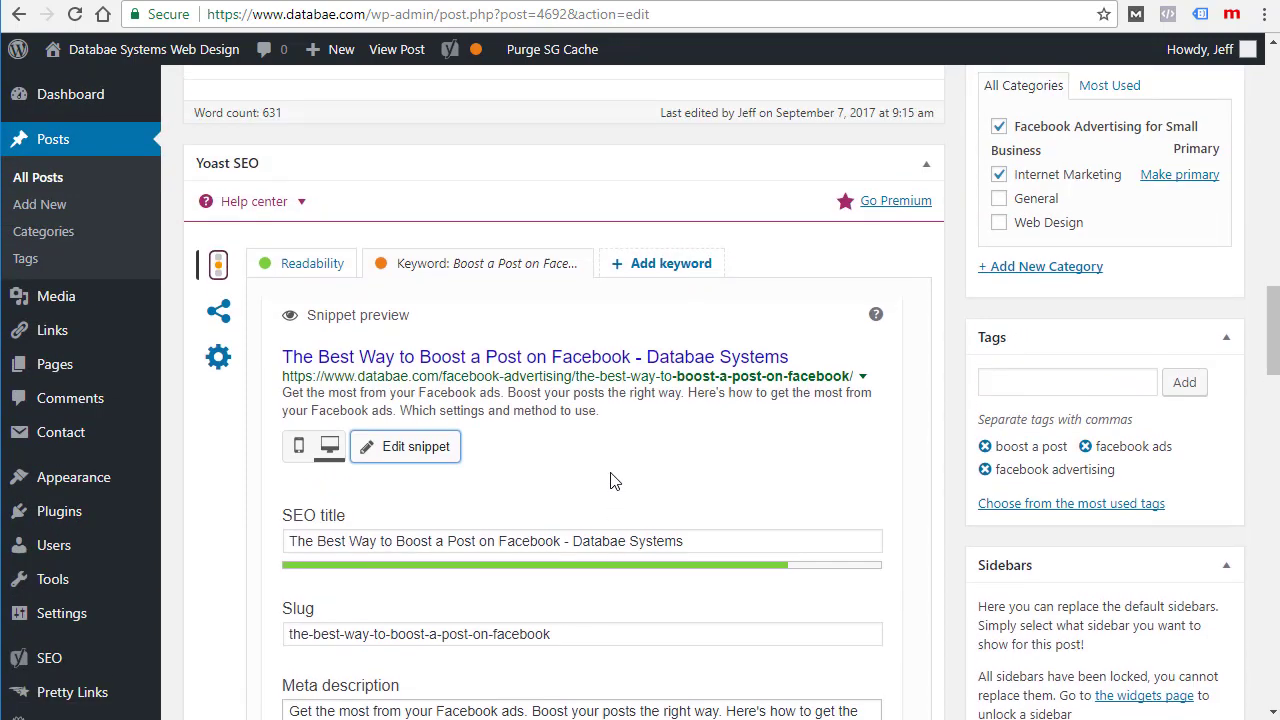
pyautogui.scroll(-2, 687, 440)
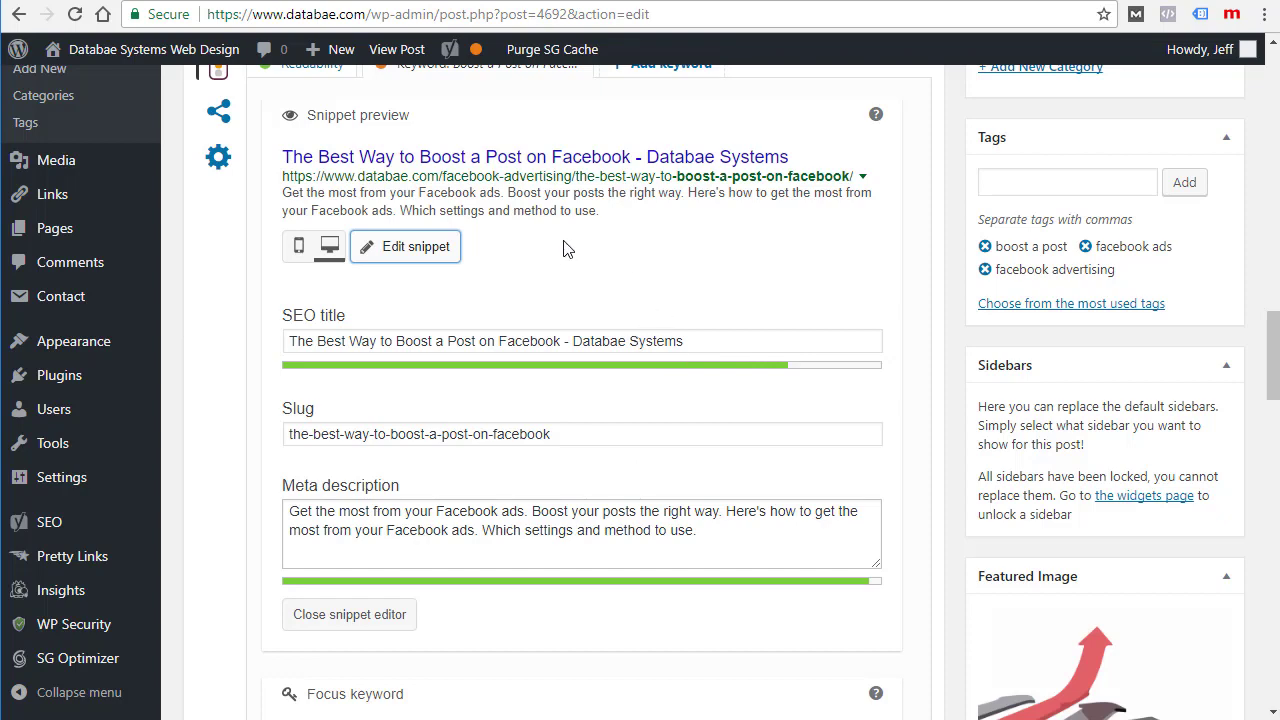
pyautogui.scroll(-3, 606, 277)
pyautogui.scroll(-2, 617, 485)
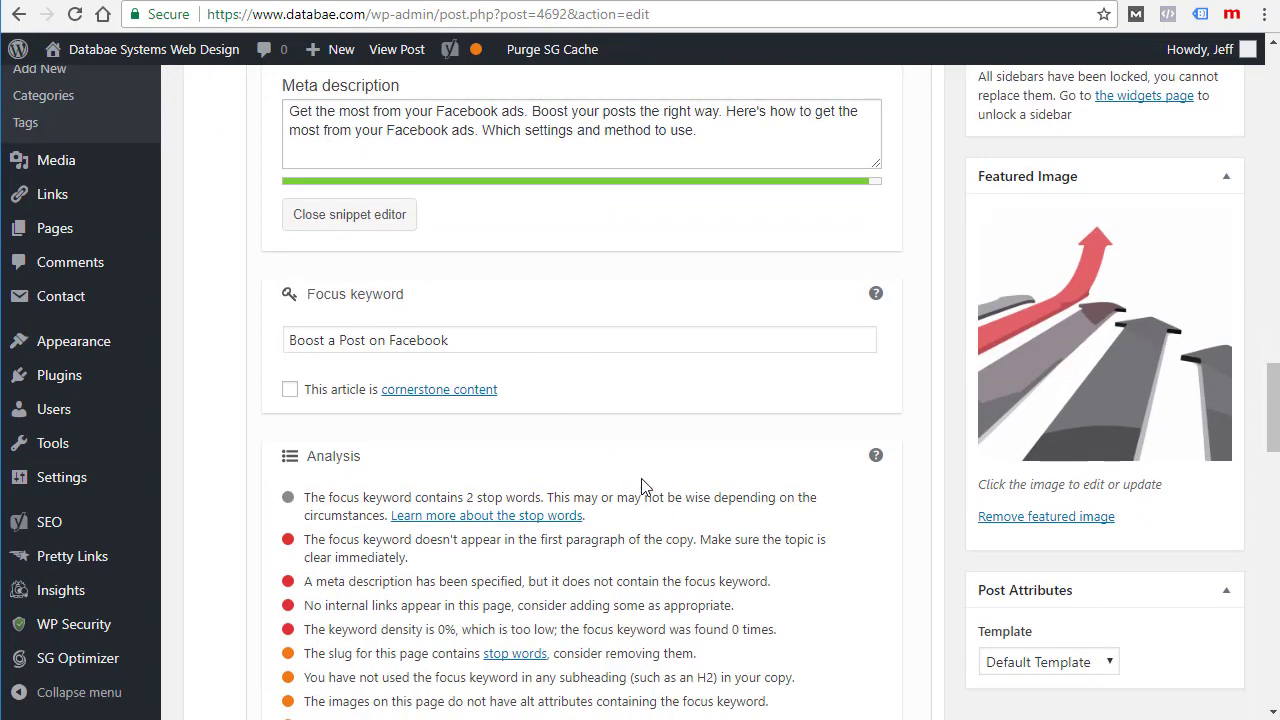
pyautogui.scroll(-2, 645, 480)
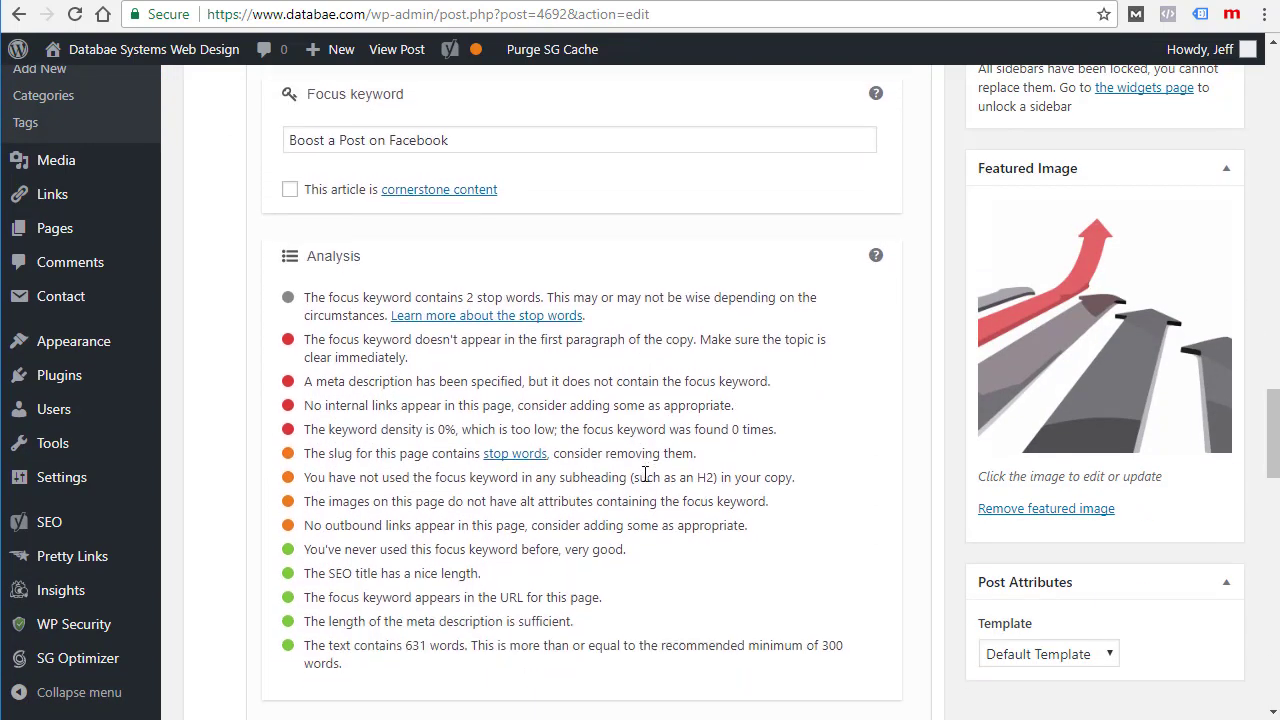
pyautogui.scroll(3, 663, 425)
pyautogui.scroll(-1, 663, 425)
pyautogui.scroll(4, 663, 425)
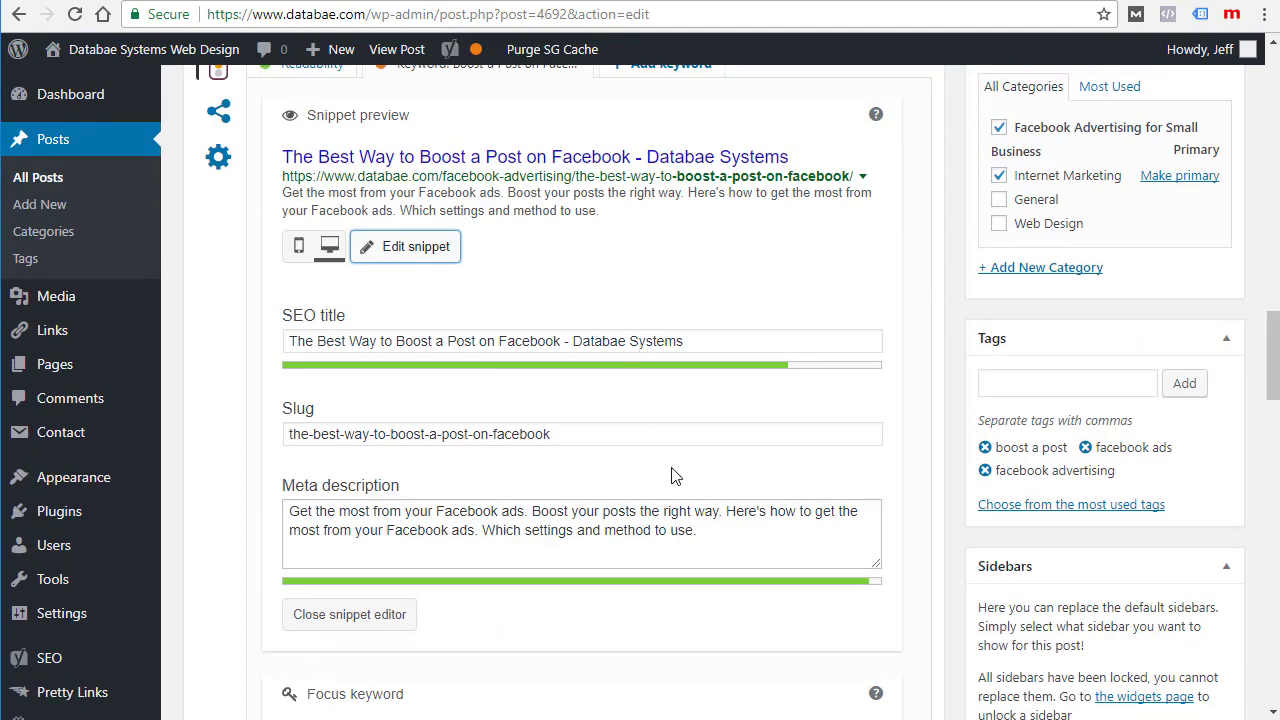
pyautogui.scroll(2, 674, 477)
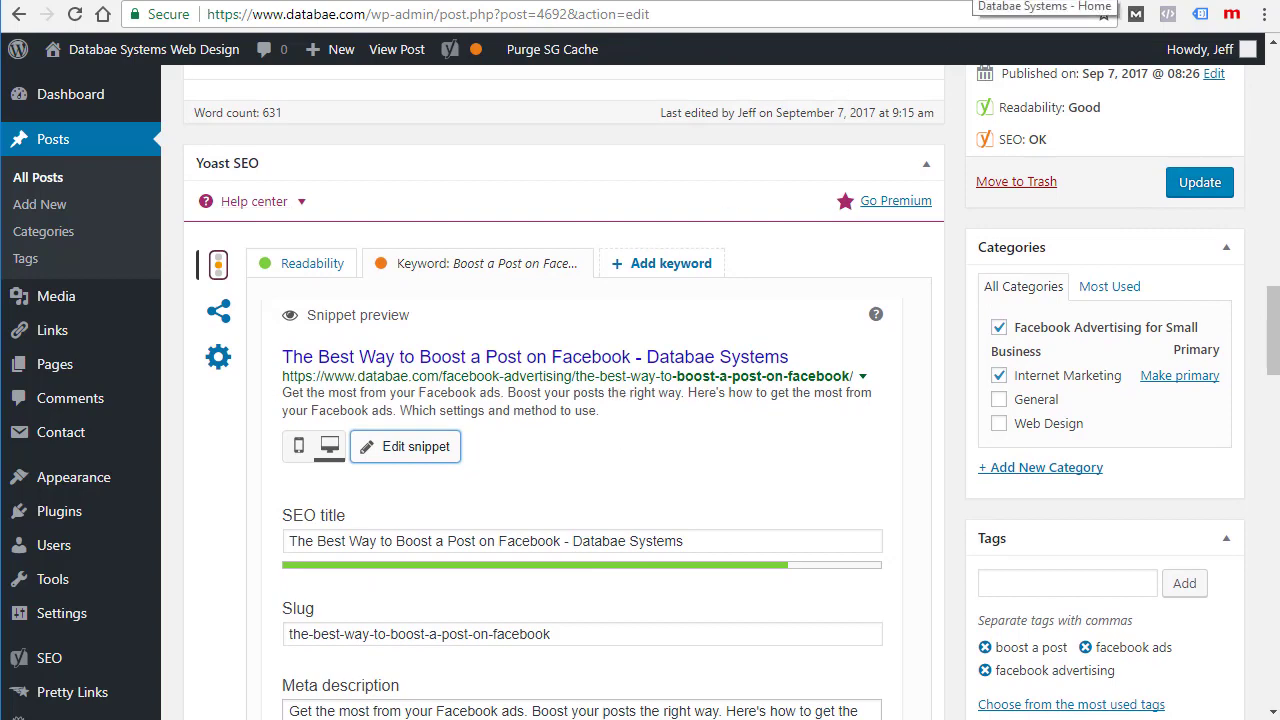
# Step: Switch to the Facebook post draft and compare its link preview title, description and image with the Yoast snippet in WordPress
pyautogui.click(980, 1)
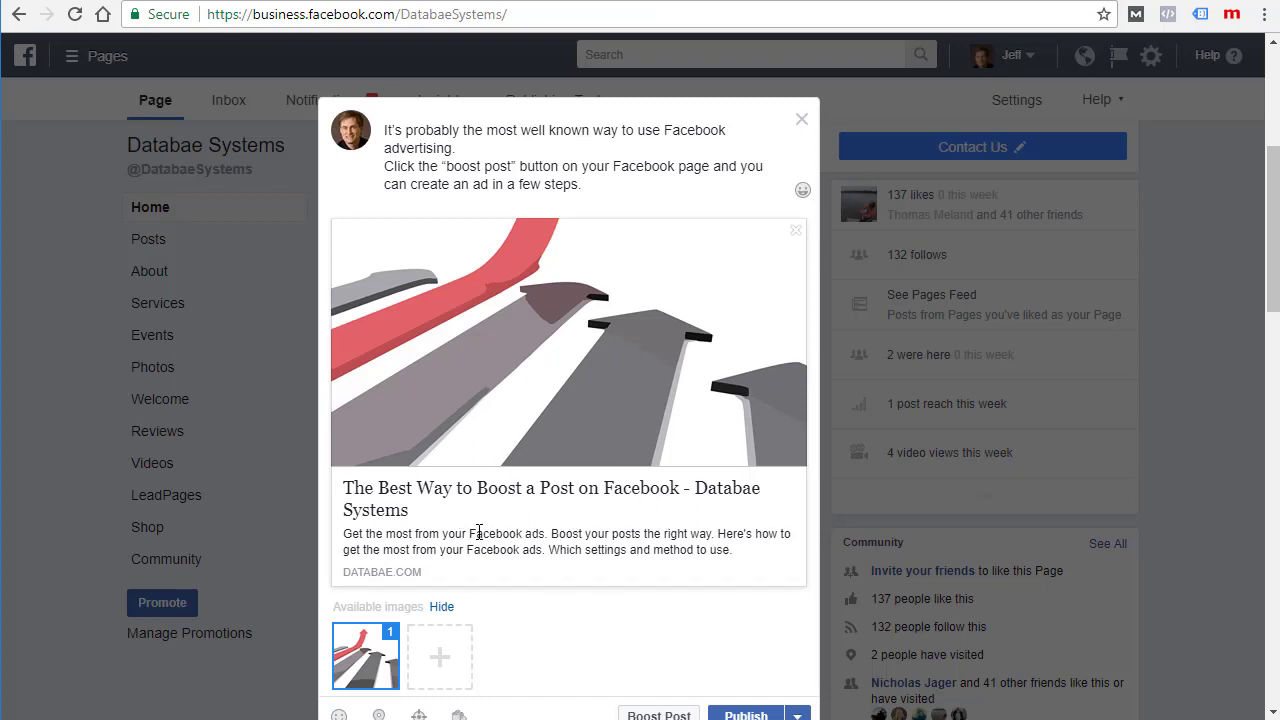
pyautogui.scroll(-2, 563, 517)
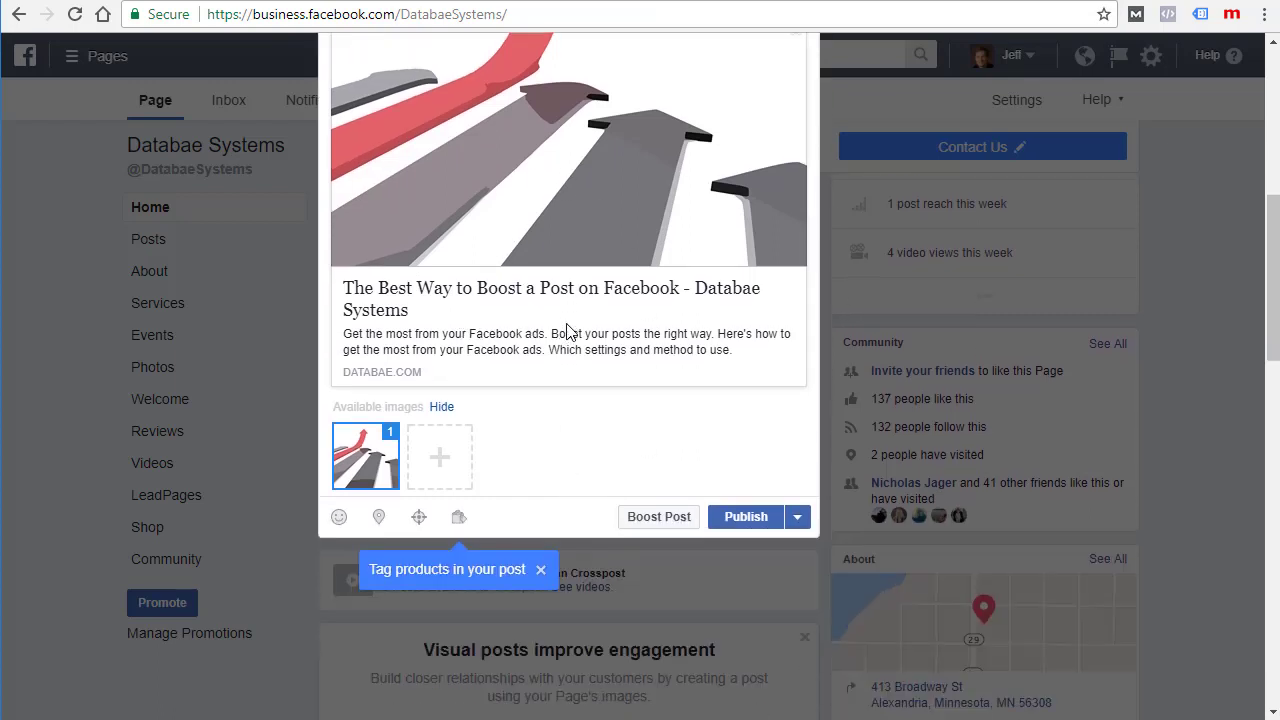
pyautogui.scroll(2, 617, 380)
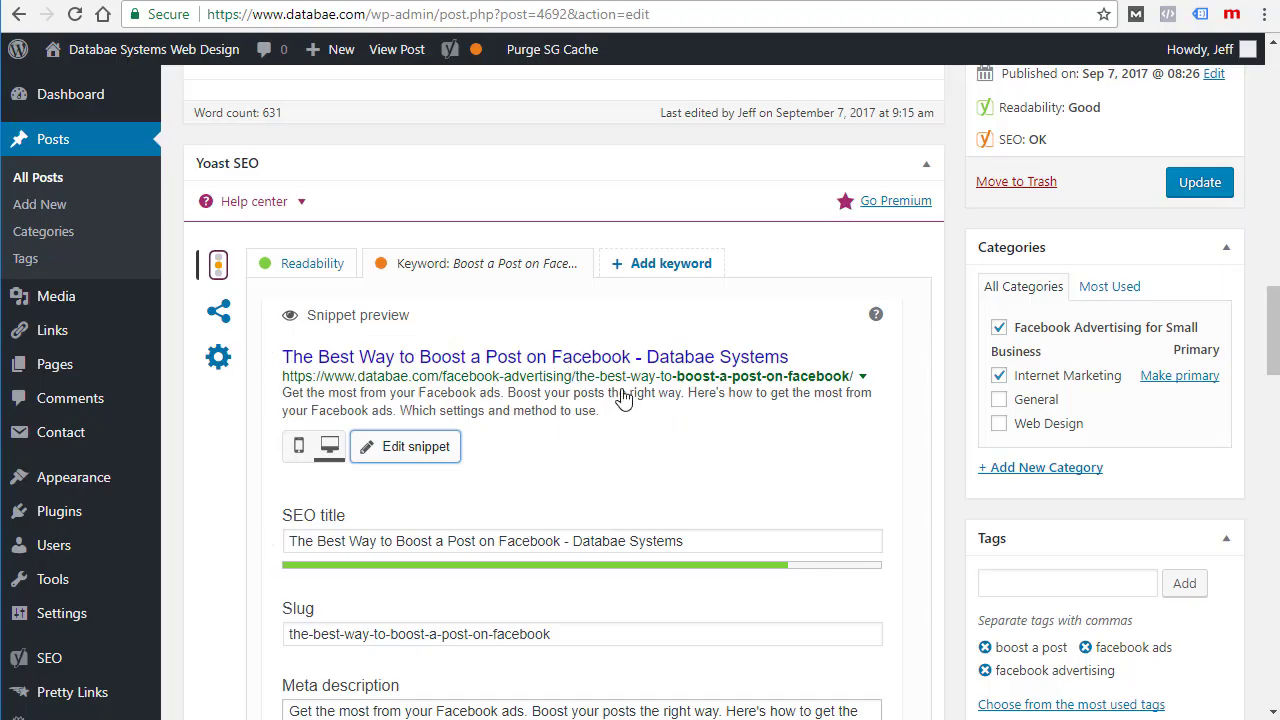
pyautogui.click(975, 3)
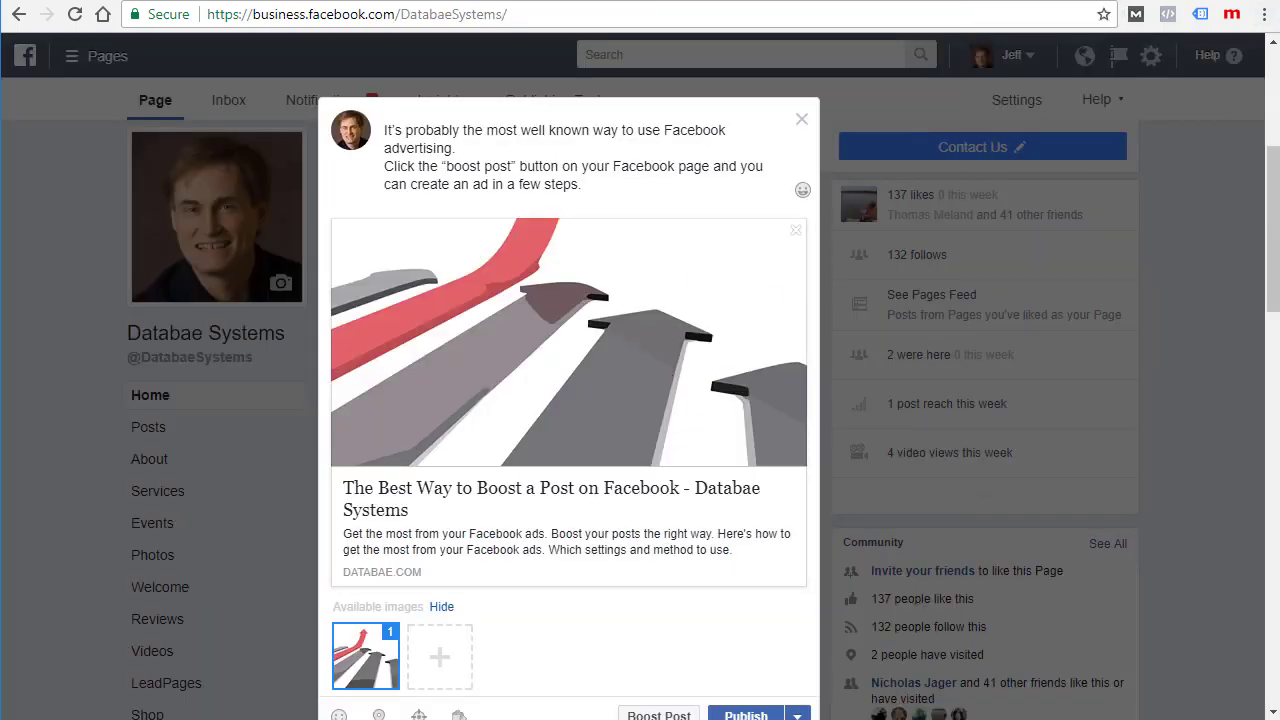
# Step: Return to the WordPress post editor and read through the article from "The Boost Post Button" to its closing paragraph
pyautogui.click(740, 2)
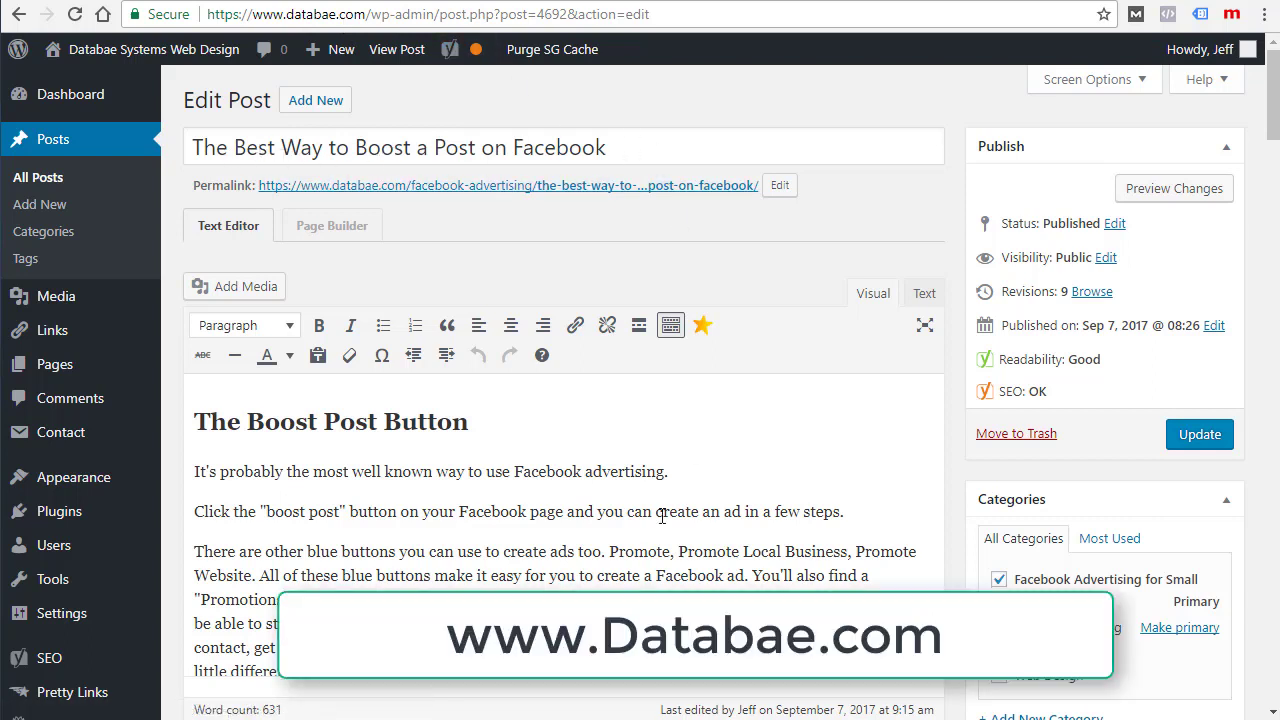
pyautogui.scroll(-1, 703, 434)
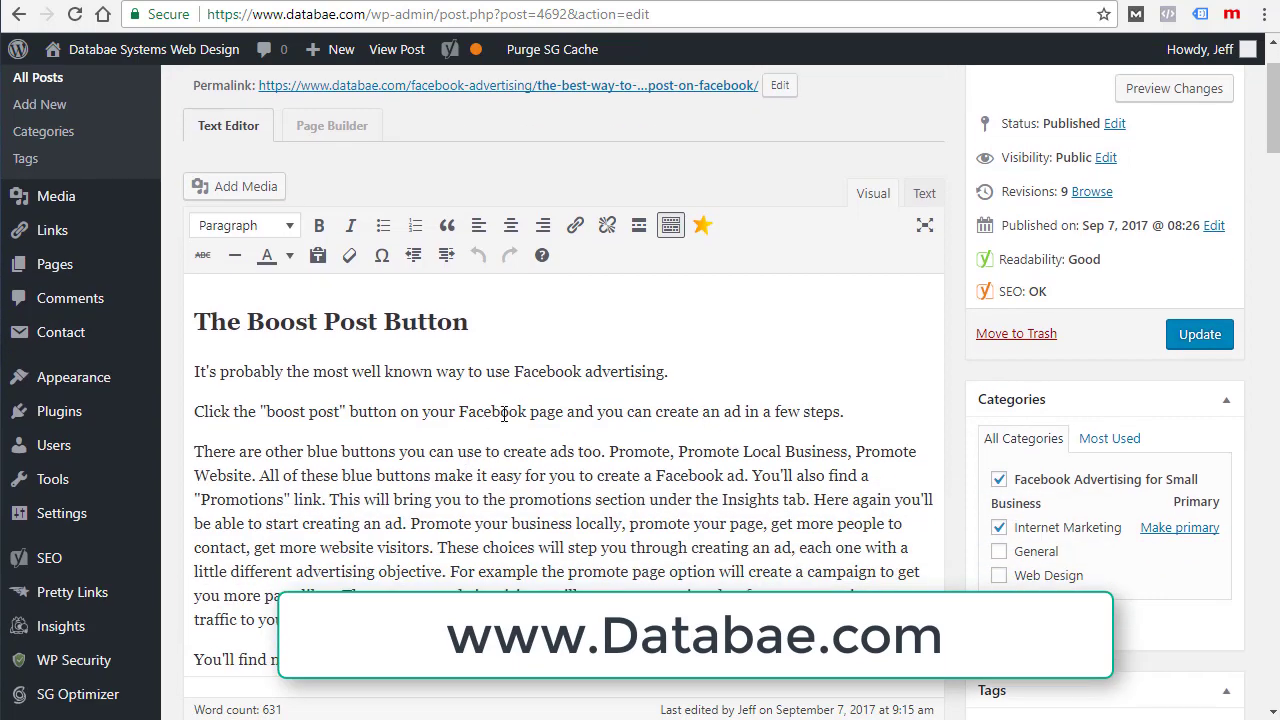
pyautogui.scroll(-1, 504, 413)
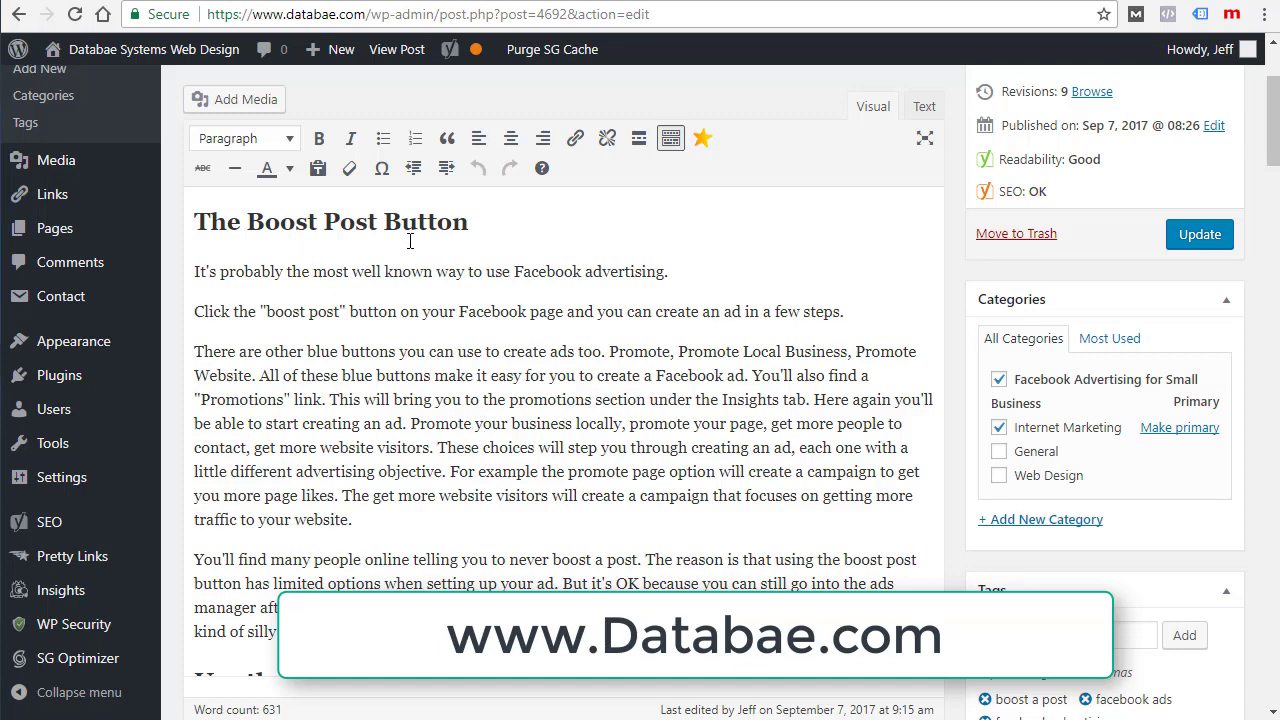
pyautogui.scroll(-3, 476, 351)
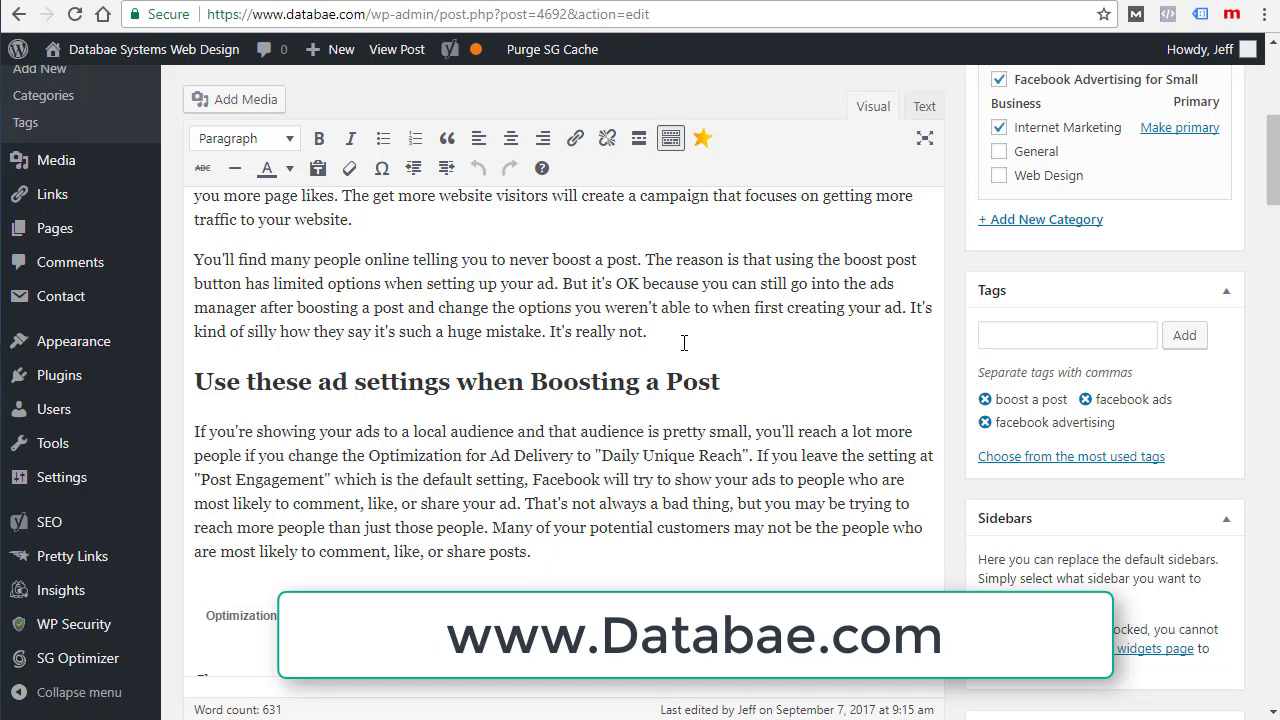
pyautogui.scroll(-2, 346, 451)
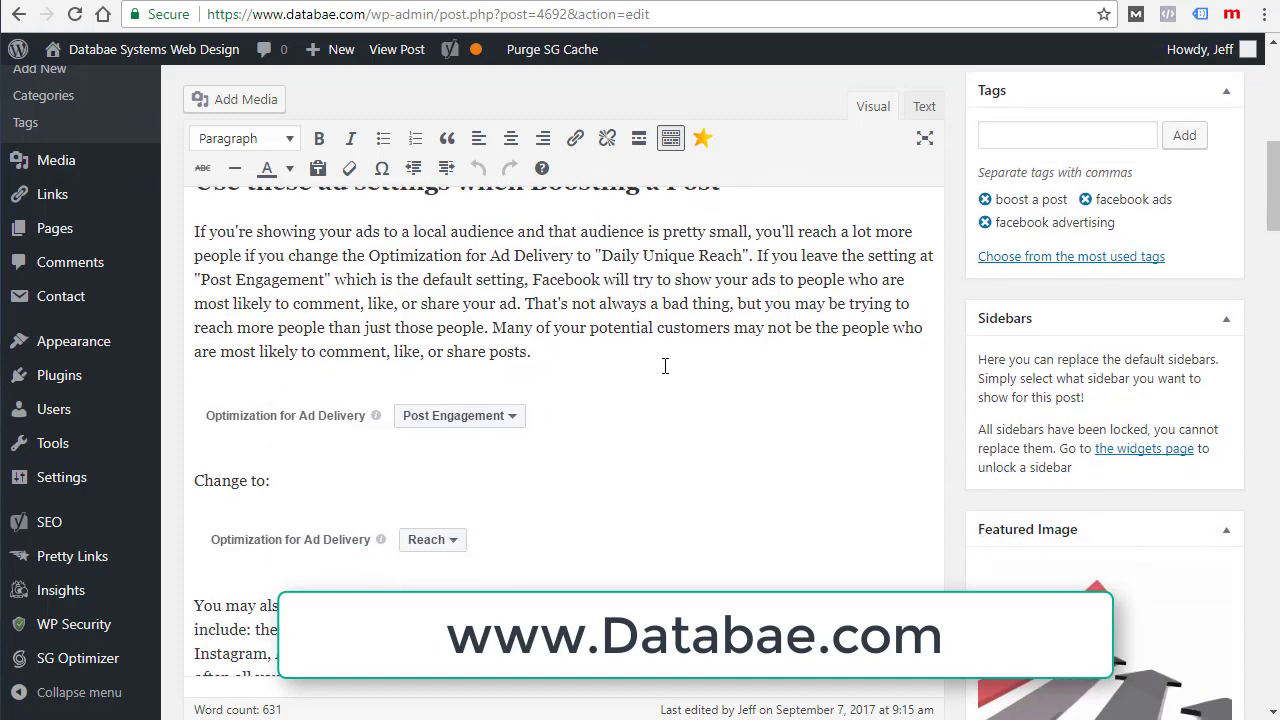
pyautogui.scroll(-3, 665, 366)
pyautogui.scroll(-2, 667, 365)
pyautogui.scroll(-2, 667, 365)
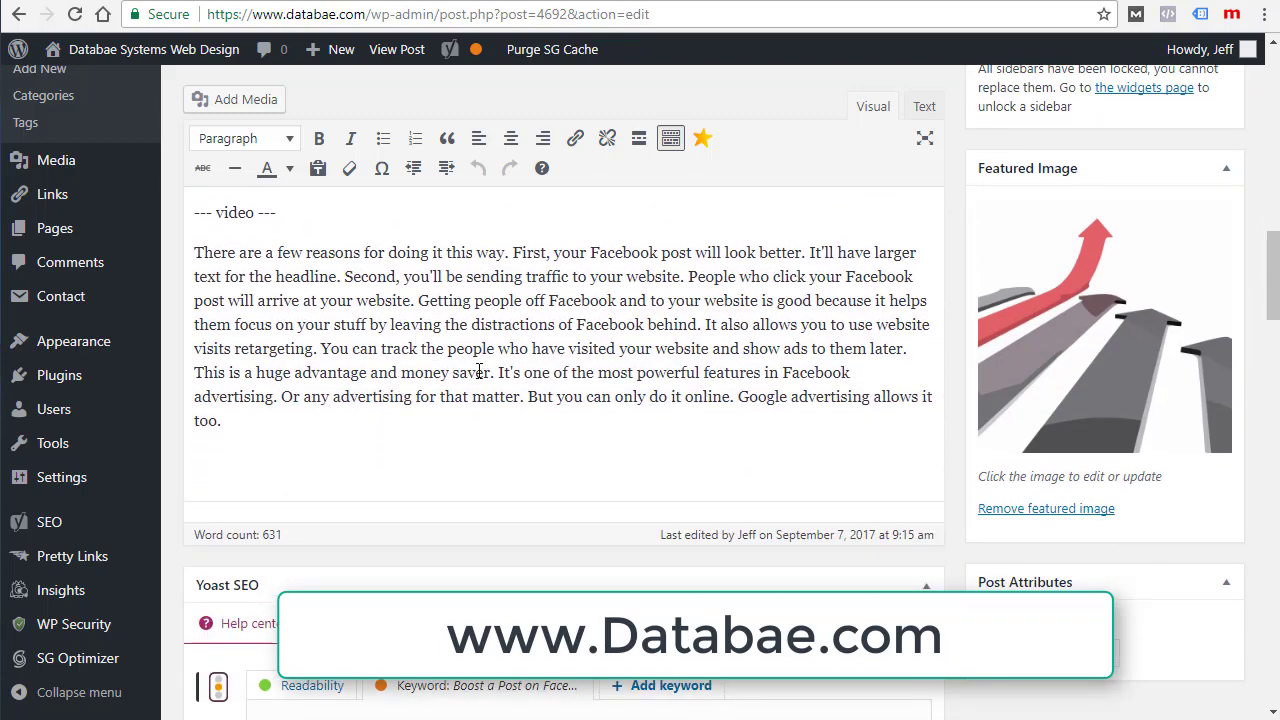
pyautogui.scroll(-1, 470, 345)
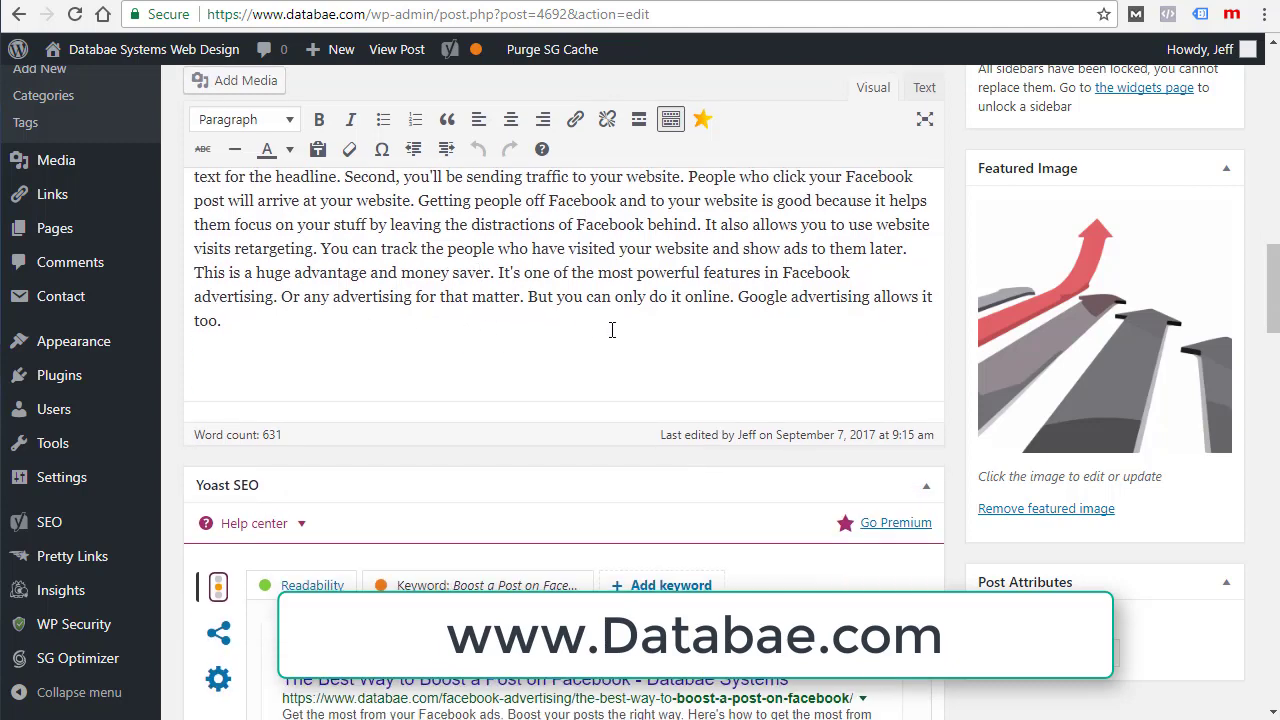
pyautogui.scroll(1, 612, 330)
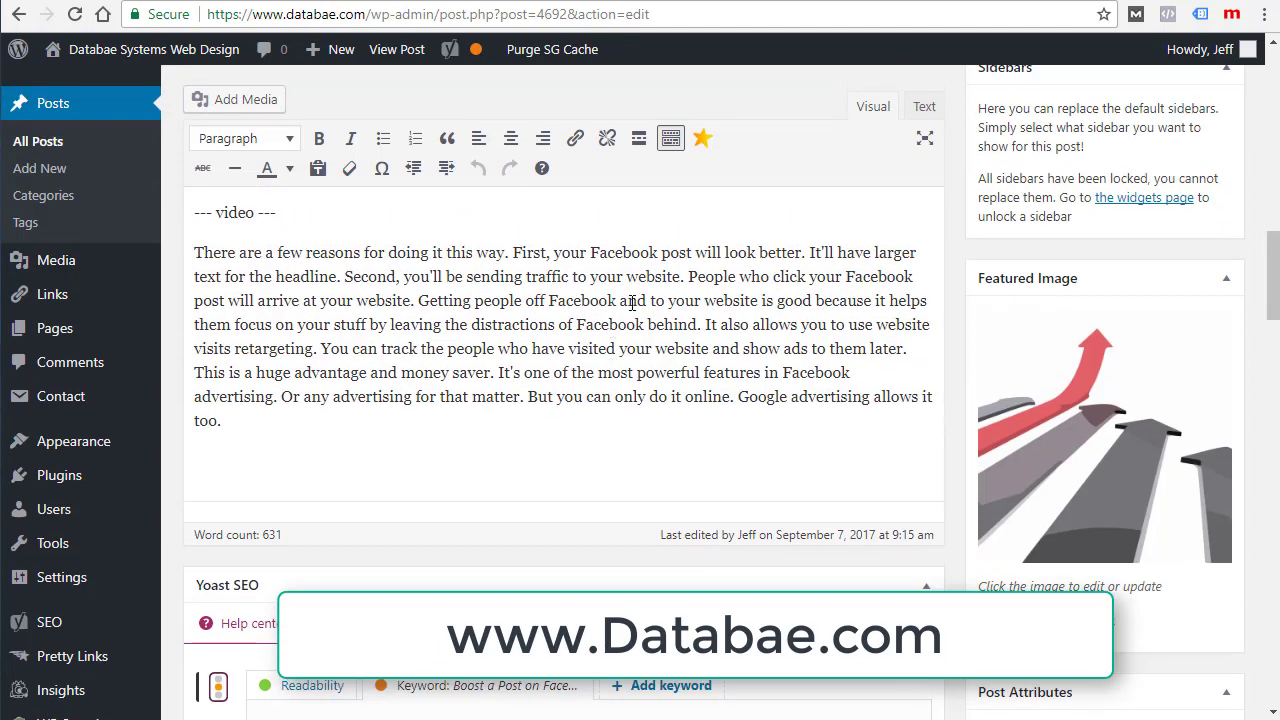